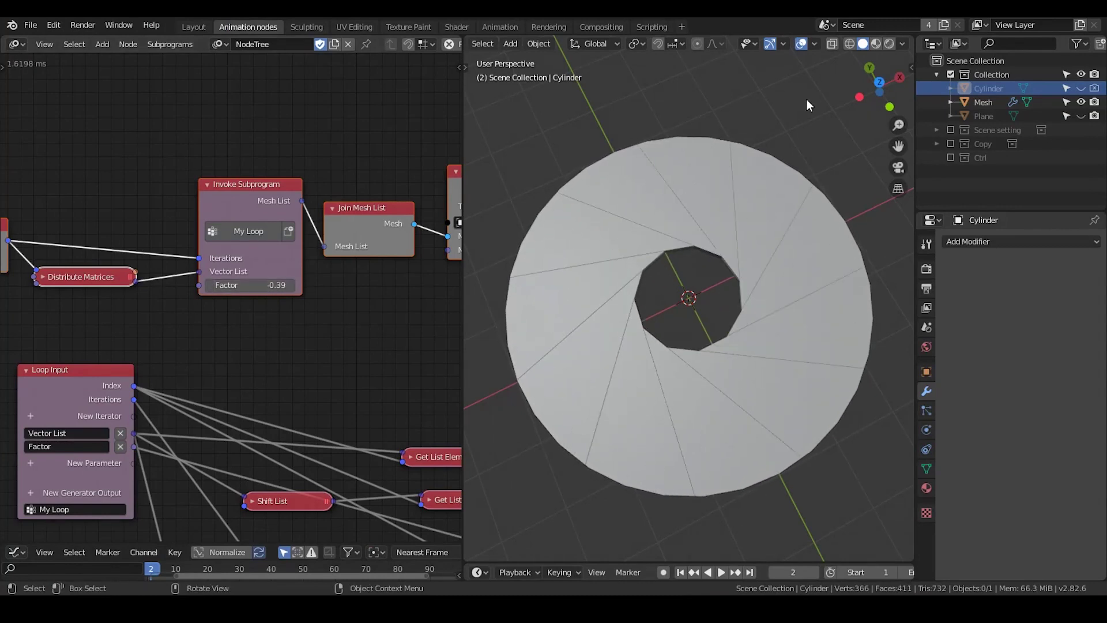
- Turn off the Mesh object's Boolean modifier in the viewport and adjust the loop's Factor to test the iris opening
left_click(991, 104)
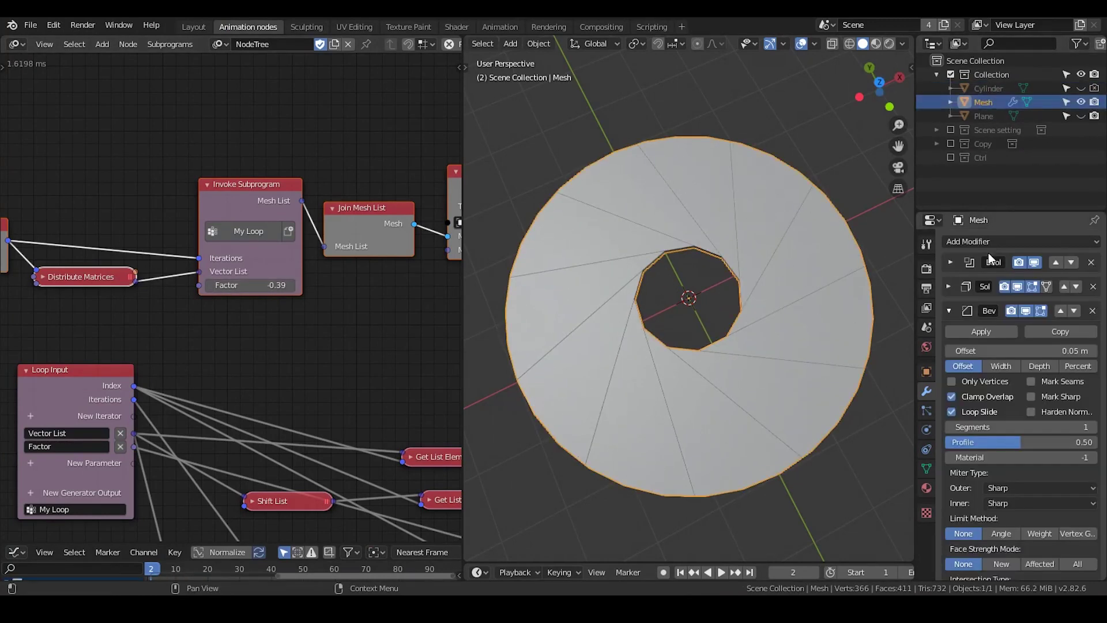
left_click(1034, 263)
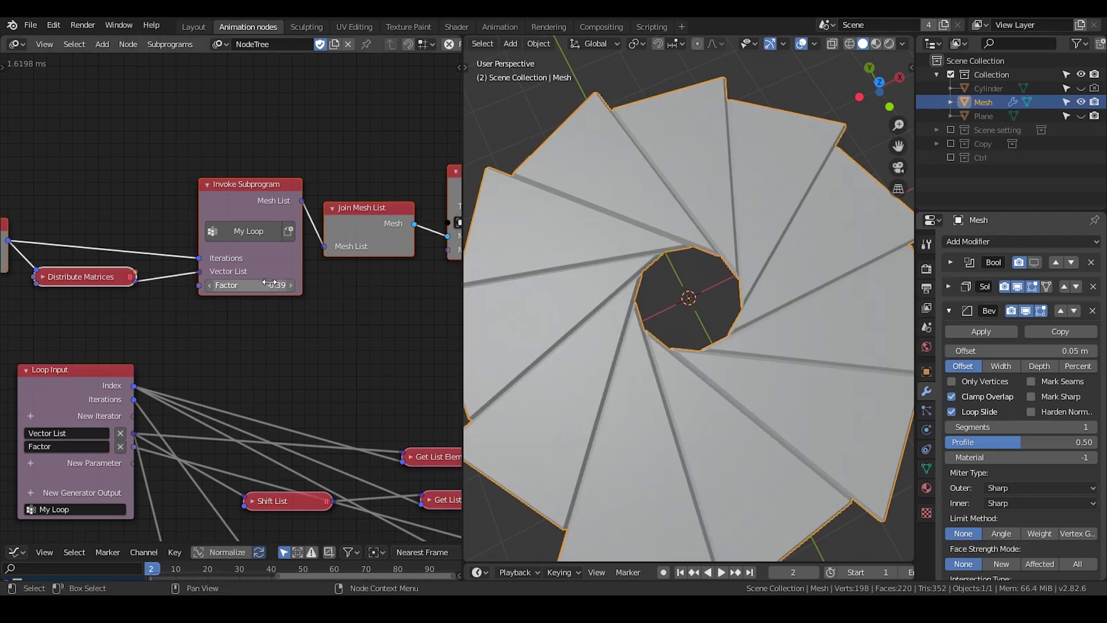
left_click_drag(259, 285, 282, 285)
scroll(283, 306, "down", 6)
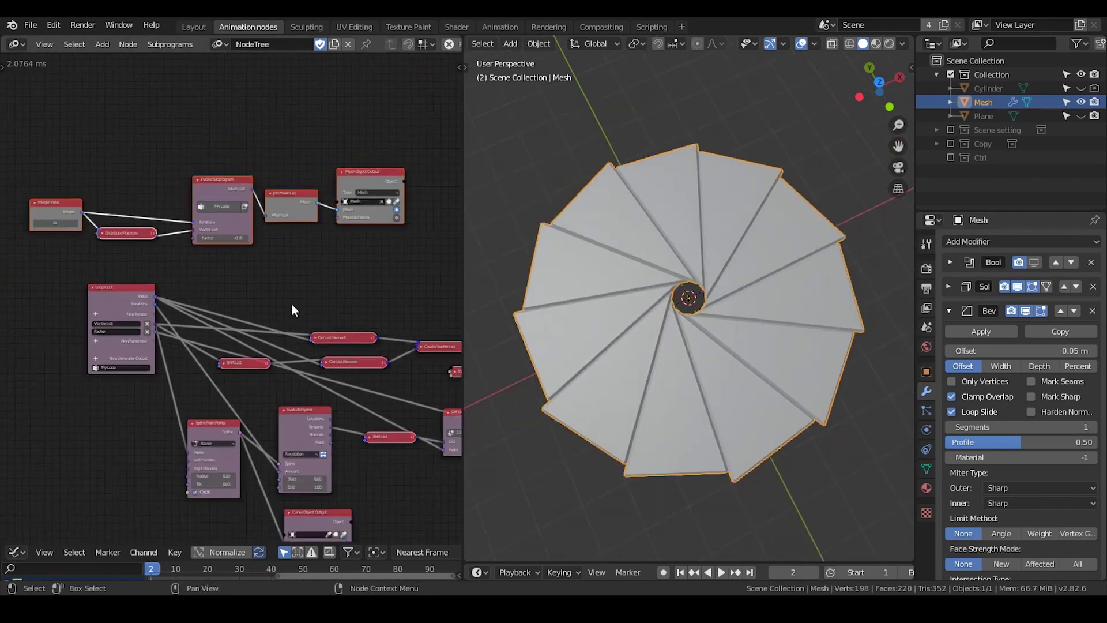
middle_click_drag(305, 277, 266, 284)
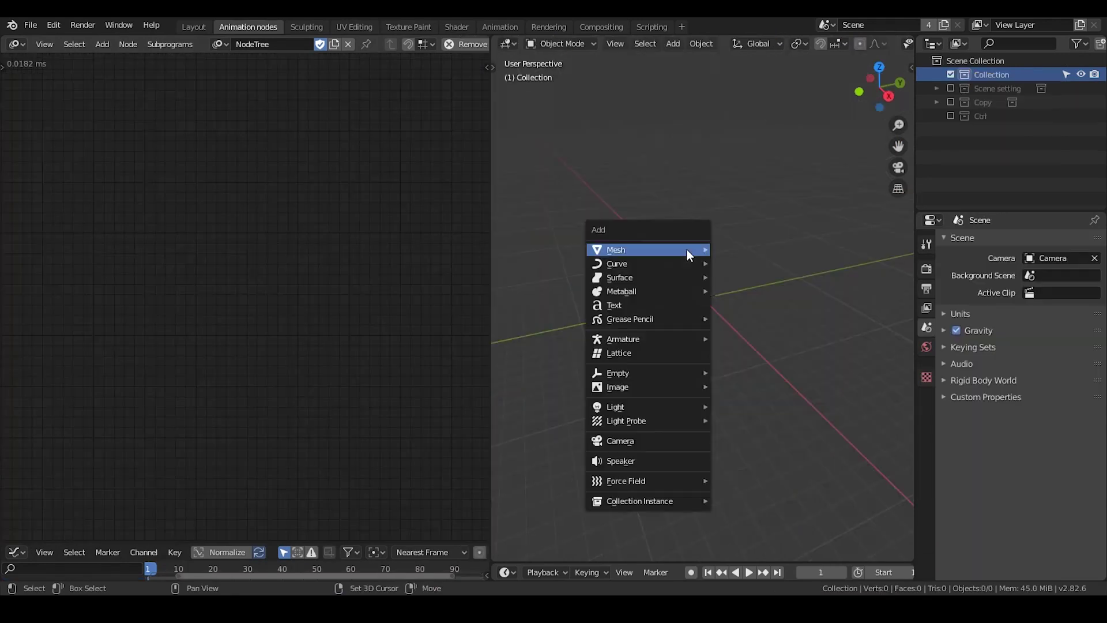
- Add a plane, delete one of its vertices to leave a triangle, and hide the object in the viewport
mouse_move(687, 249)
left_click(767, 249)
scroll(732, 327, "up", 6)
key("Tab")
middle_click_drag(695, 300, 737, 332)
scroll(738, 332, "up", 1)
left_click(787, 293)
key("x")
left_click(746, 302)
key("Tab")
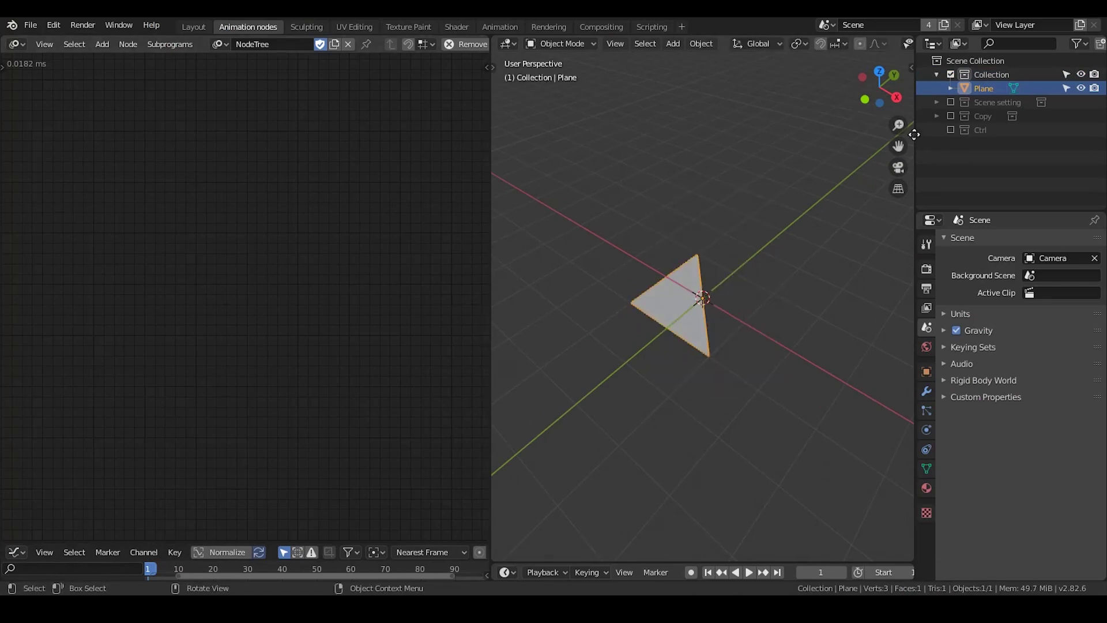
left_click(1081, 87)
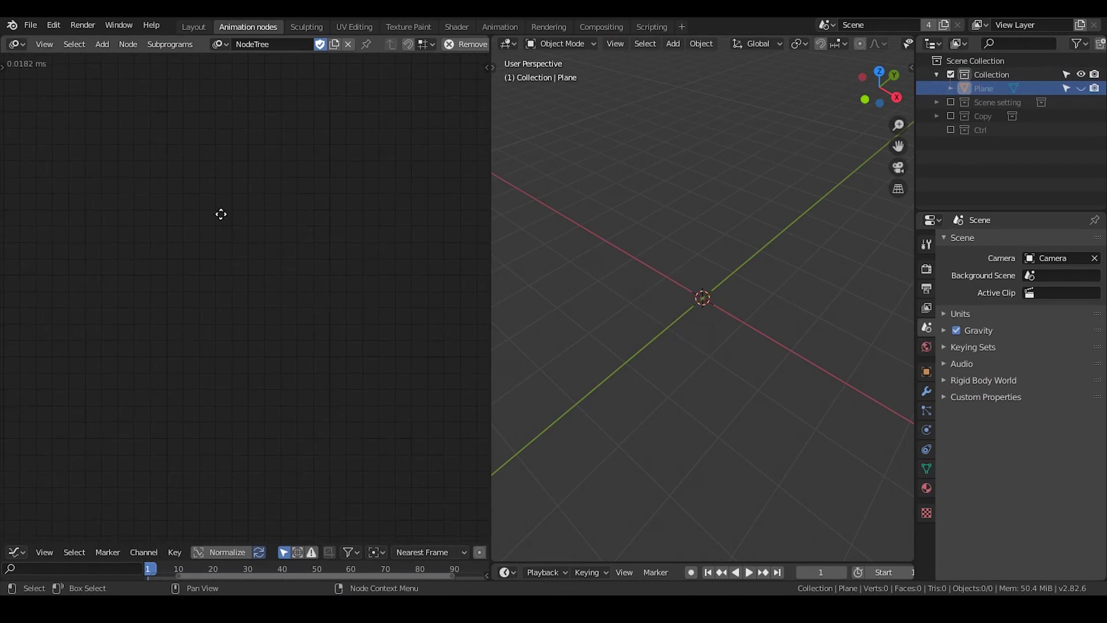
- Add a Distribute Matrices node and set its distribution mode to Circle
key("ctrl+a")
type("distr")
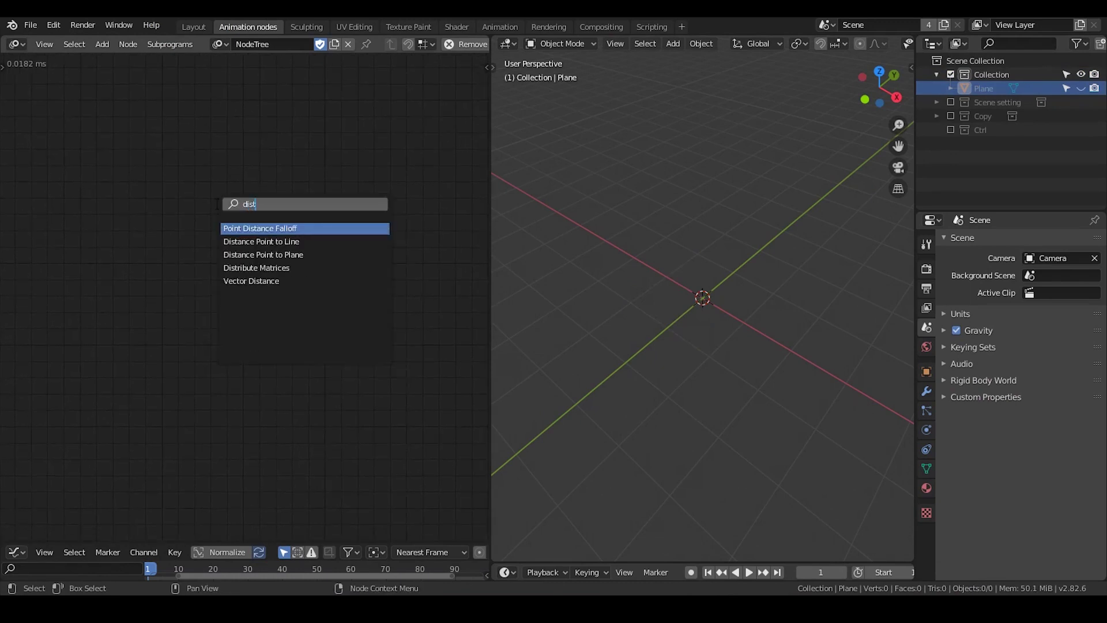
key("Return")
left_click(180, 123)
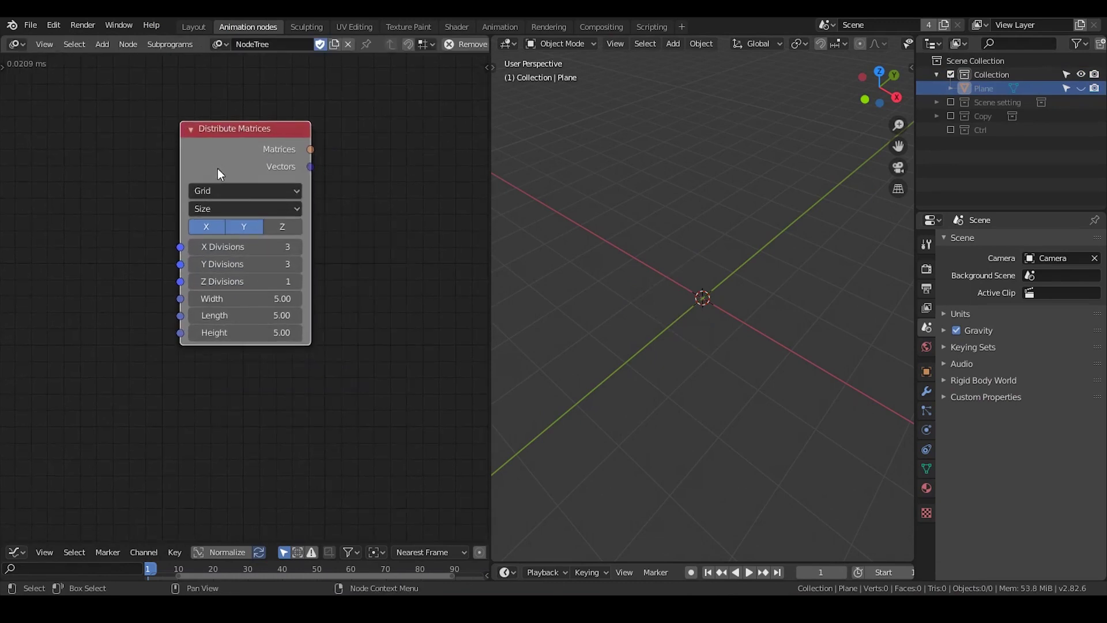
left_click(230, 190)
left_click(235, 246)
left_click_drag(220, 164, 214, 201)
- Add a Loop Input node below Distribute Matrices and give it a Vector List parameter
key("ctrl+a")
type("loop")
key("Return")
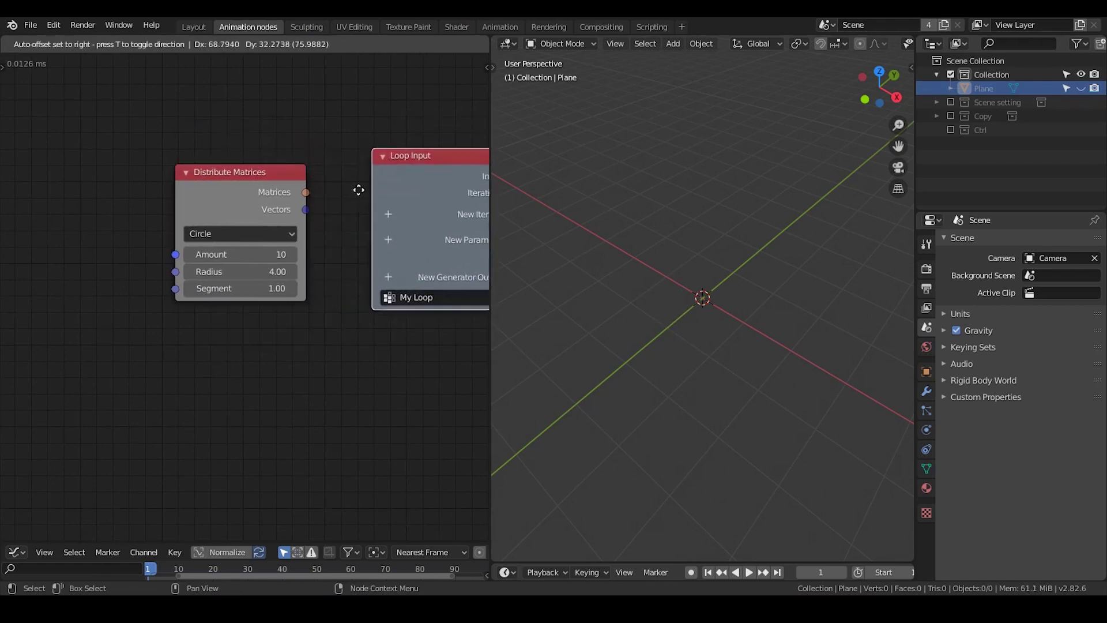
left_click(147, 362)
middle_click_drag(185, 309, 195, 193)
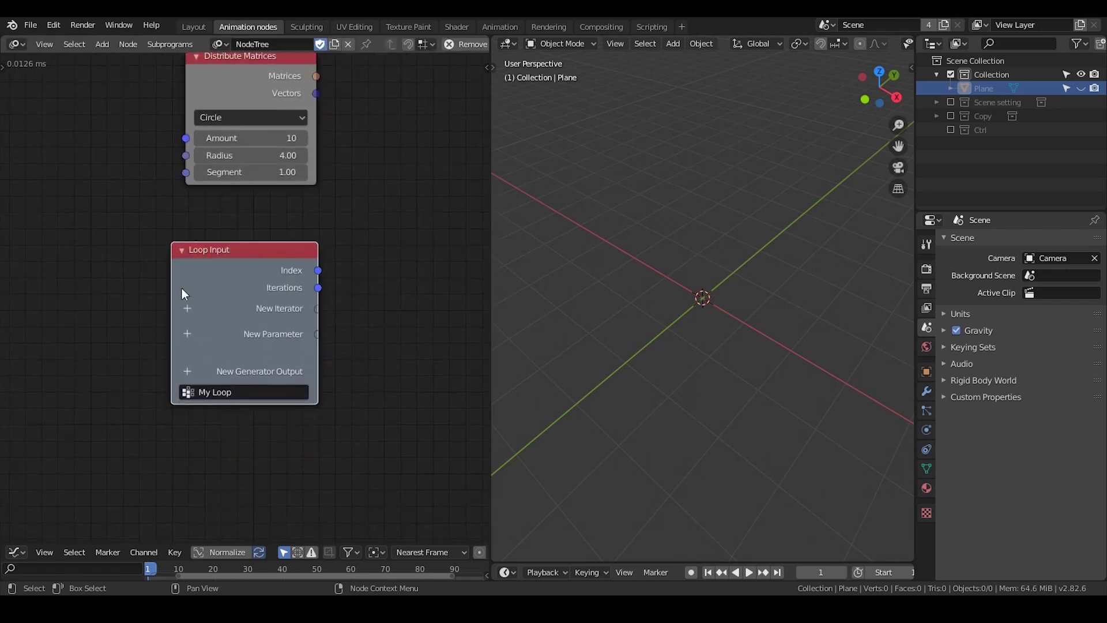
left_click(190, 338)
type("vec")
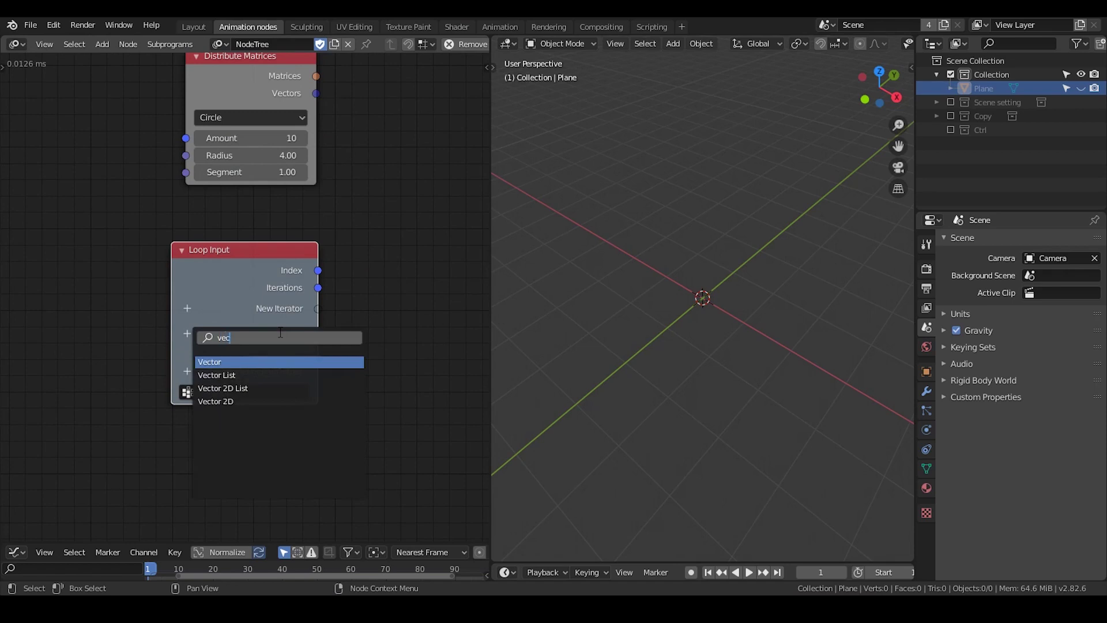
key("Return")
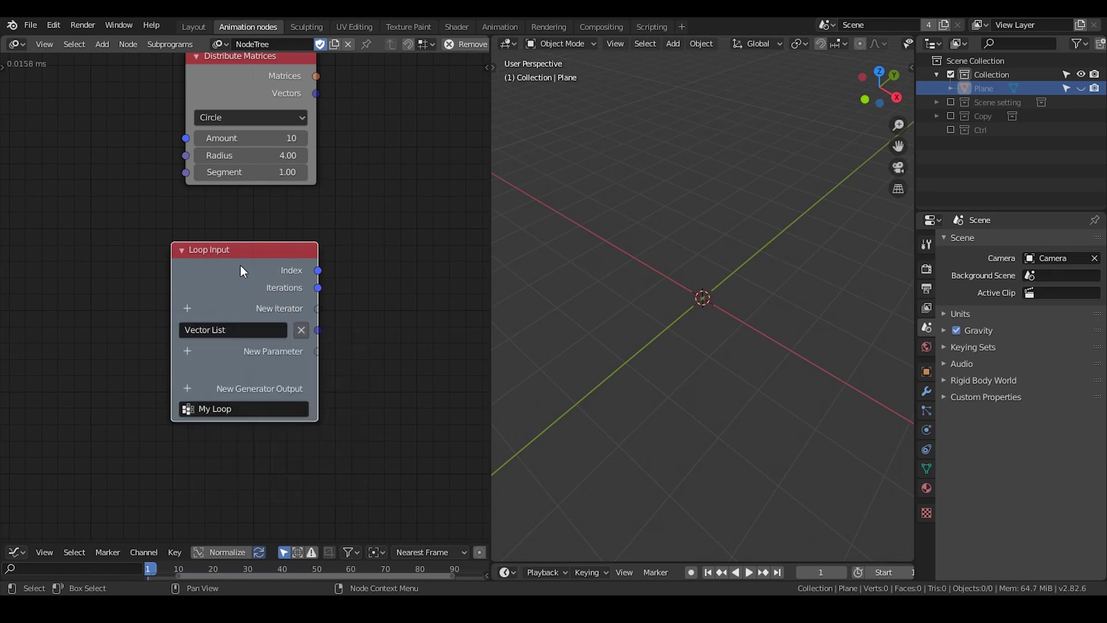
- Create an invoke node for the My Loop subprogram and place it beside Distribute Matrices
key("w")
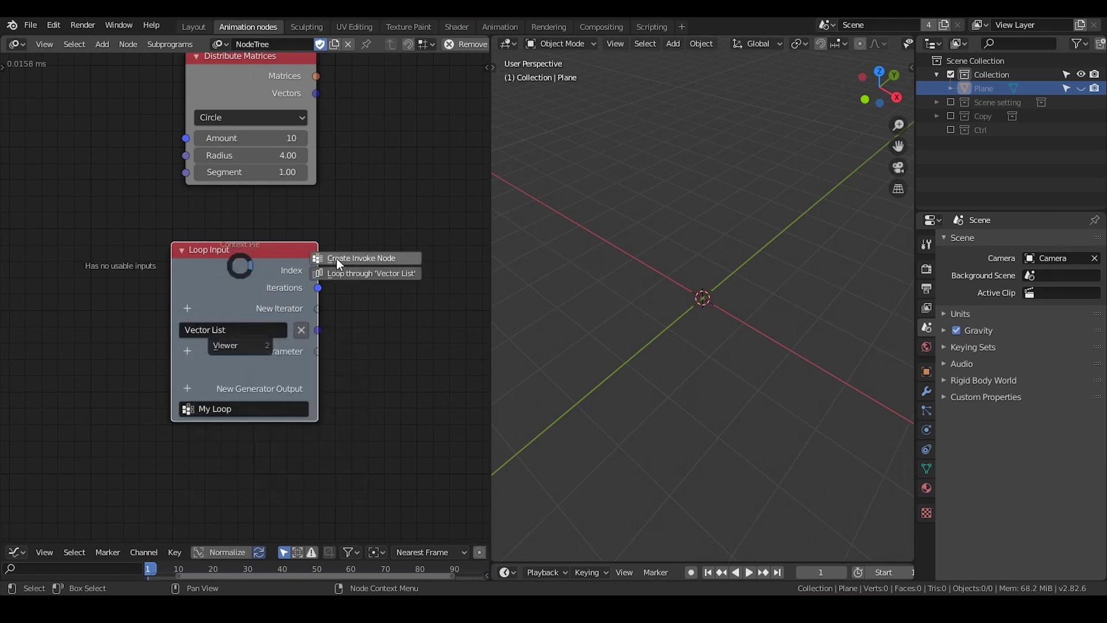
left_click(337, 258)
left_click(393, 66)
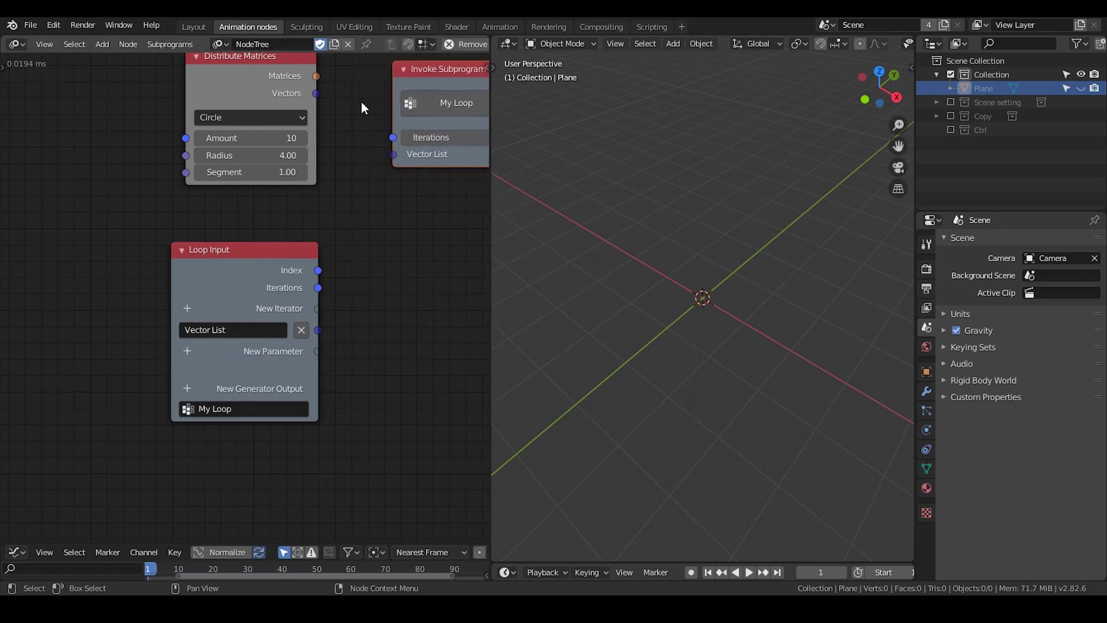
middle_click_drag(360, 121, 330, 164)
middle_click_drag(404, 147, 376, 142)
left_click_drag(405, 123, 445, 104)
- Add an Integer Input node before Distribute Matrices and set its value to 6
key("shift+a")
type("inbte")
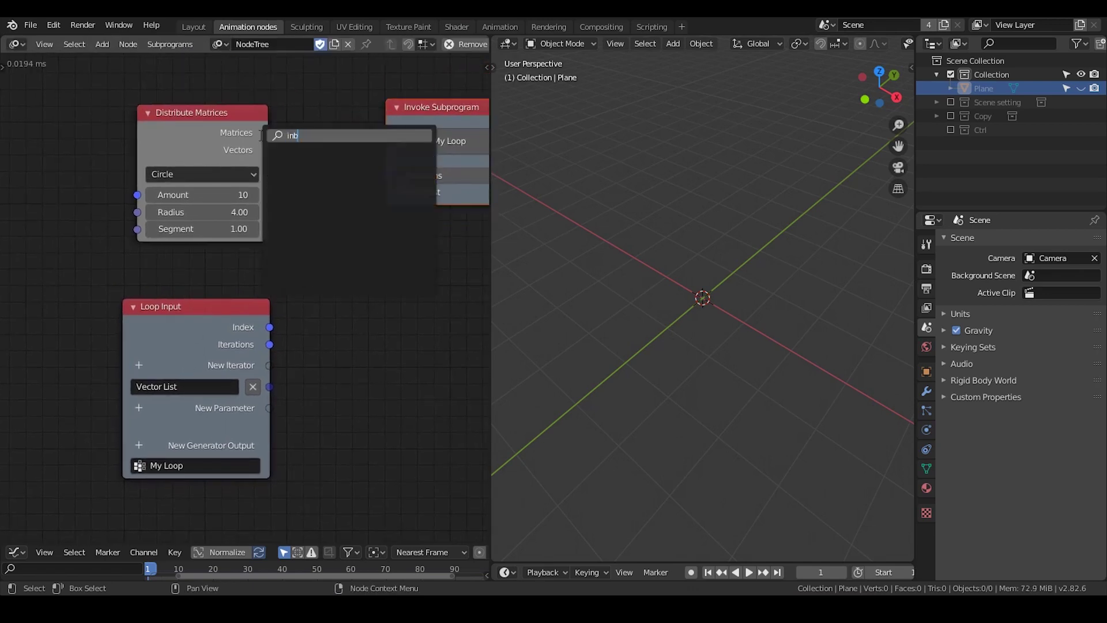
type("eger")
key("Return")
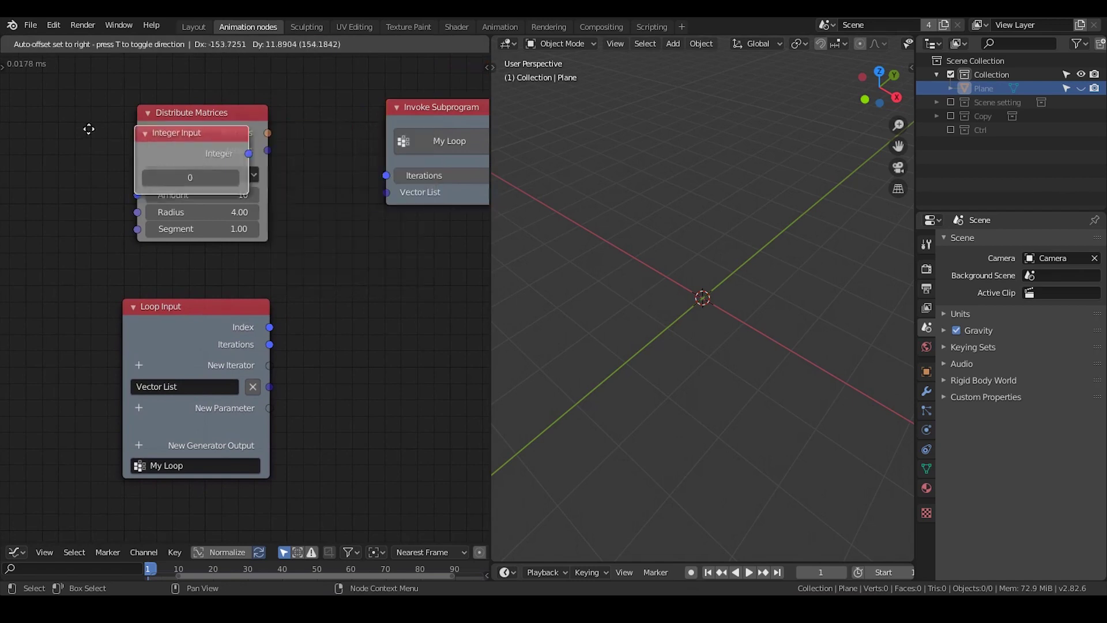
left_click(482, 121)
middle_click_drag(230, 174, 240, 166)
left_click_drag(229, 136, 273, 131)
left_click(89, 165)
type("6")
key("Return")
- Link the integer to Amount and the loop's Iterations, and the Distribute Matrices vectors to the invoke node's Vector List
left_click_drag(117, 142, 395, 169)
left_click_drag(406, 119, 403, 97)
left_click_drag(321, 134, 393, 163)
- Add a 3D Viewer node with a width of 19 and connect the Distribute Matrices vectors to its Data input
key("ctrl+a")
type("3D")
left_click(398, 214)
left_click_drag(321, 134, 399, 271)
middle_click_drag(431, 283, 321, 254)
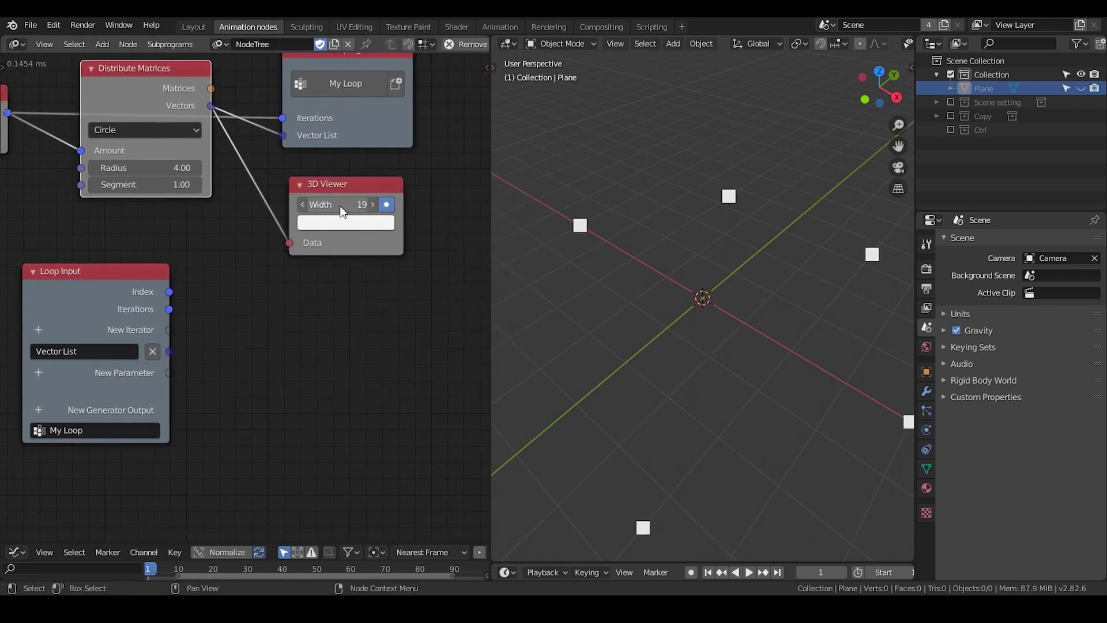
middle_click_drag(728, 370, 630, 234)
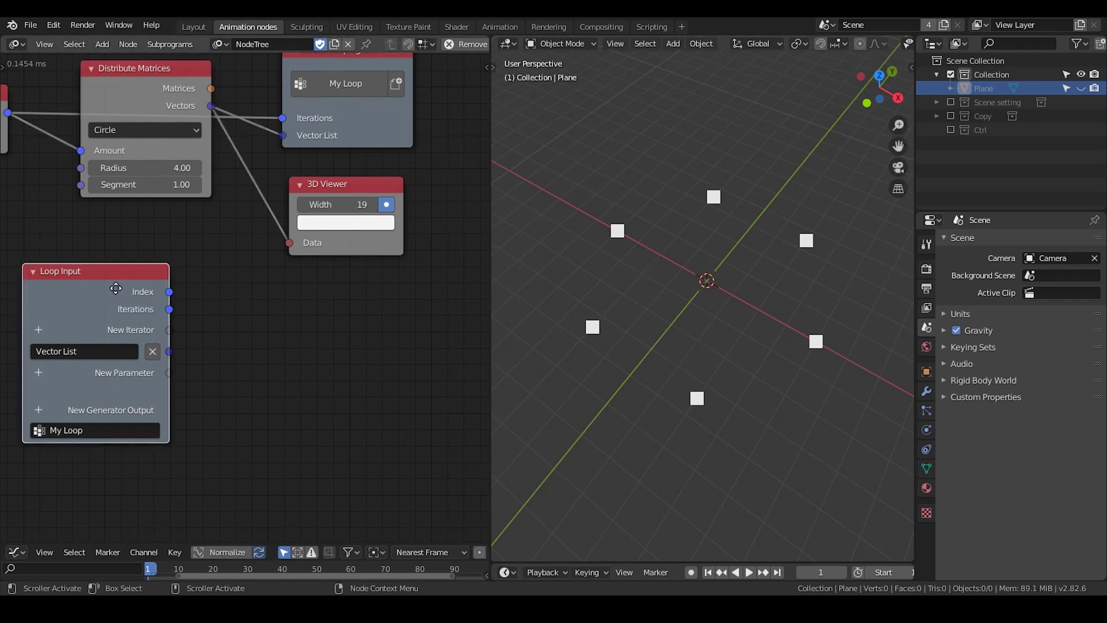
- Move Loop Input lower, add a Get List Element node, and connect the Vector List parameter to its List input
left_click_drag(116, 278, 121, 290)
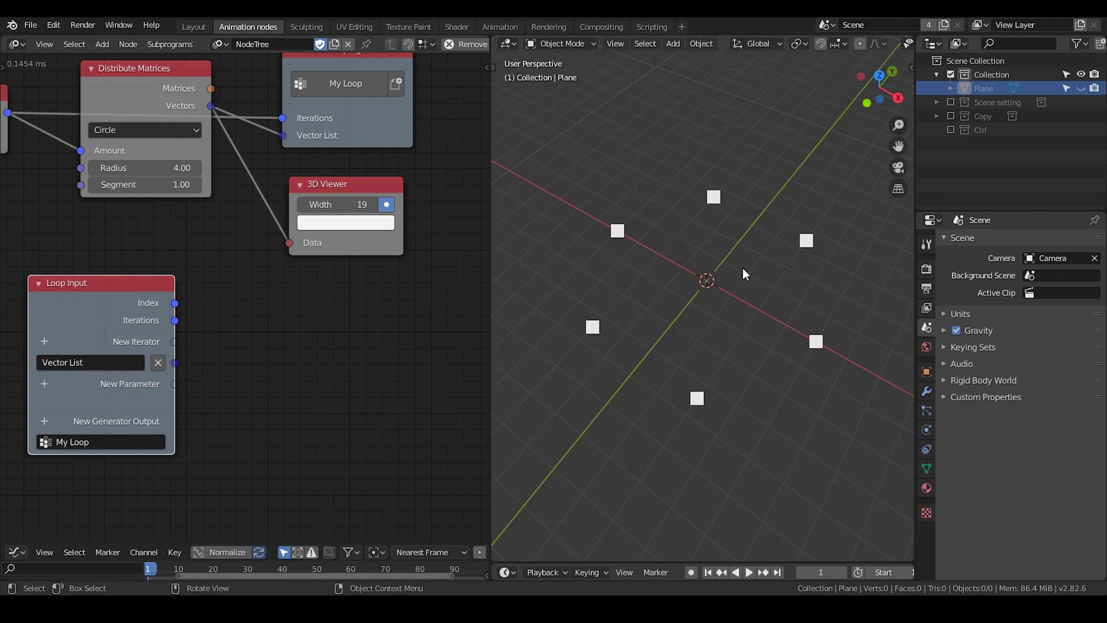
left_click_drag(138, 296, 148, 353)
middle_click_drag(277, 390, 268, 237)
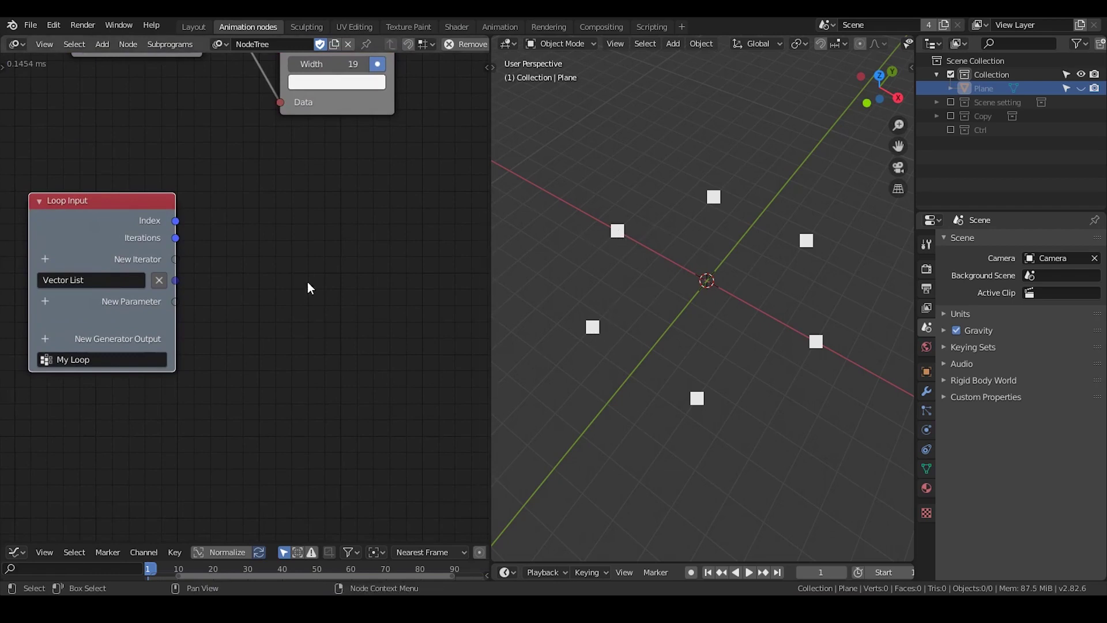
key("ctrl+a")
type("get list")
key("Return")
left_click_drag(176, 280, 328, 265)
- Duplicate Get List Element below the original, feed it the loop's Vector List, and set its index to 1
left_click_drag(354, 214, 378, 208)
key("shift+d")
key("shift+d")
left_click(386, 350)
left_click_drag(175, 280, 354, 371)
middle_click_drag(367, 382, 331, 318)
left_click_drag(376, 258, 369, 252)
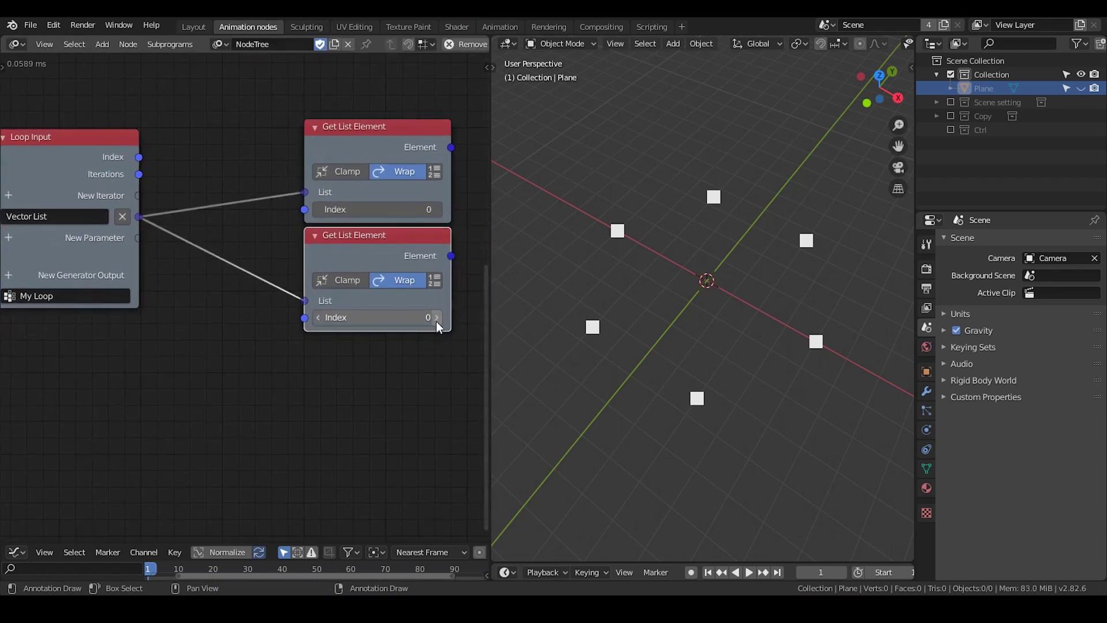
left_click(436, 321)
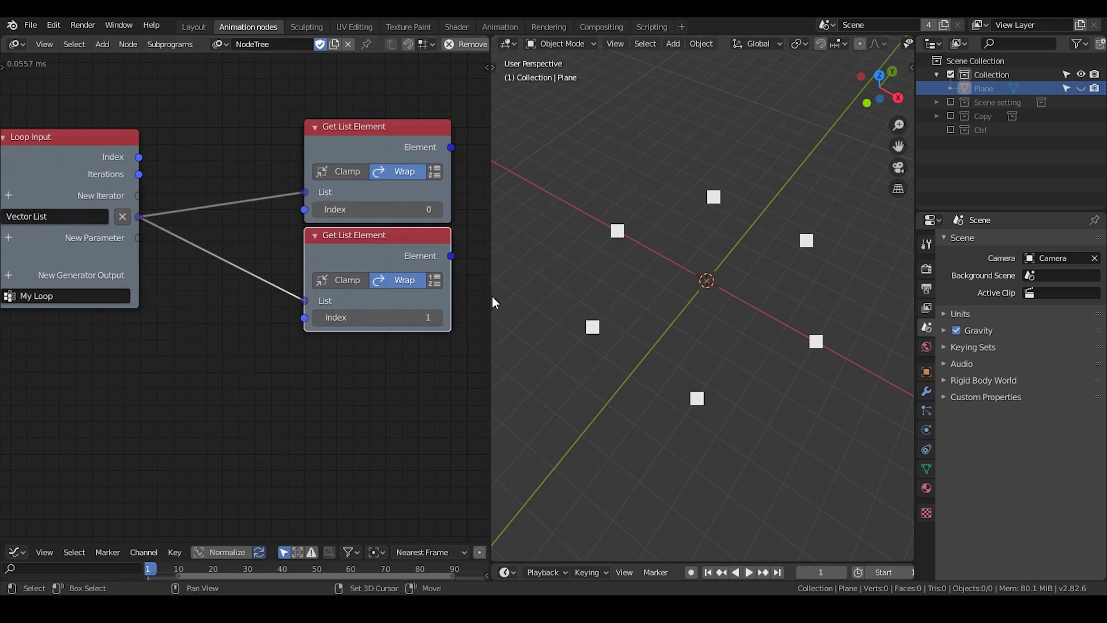
- Insert a Shift List node with amount 1 between Loop Input and the lower Get List Element, and space out the nodes
left_click_drag(366, 254, 407, 259)
key("shift+a")
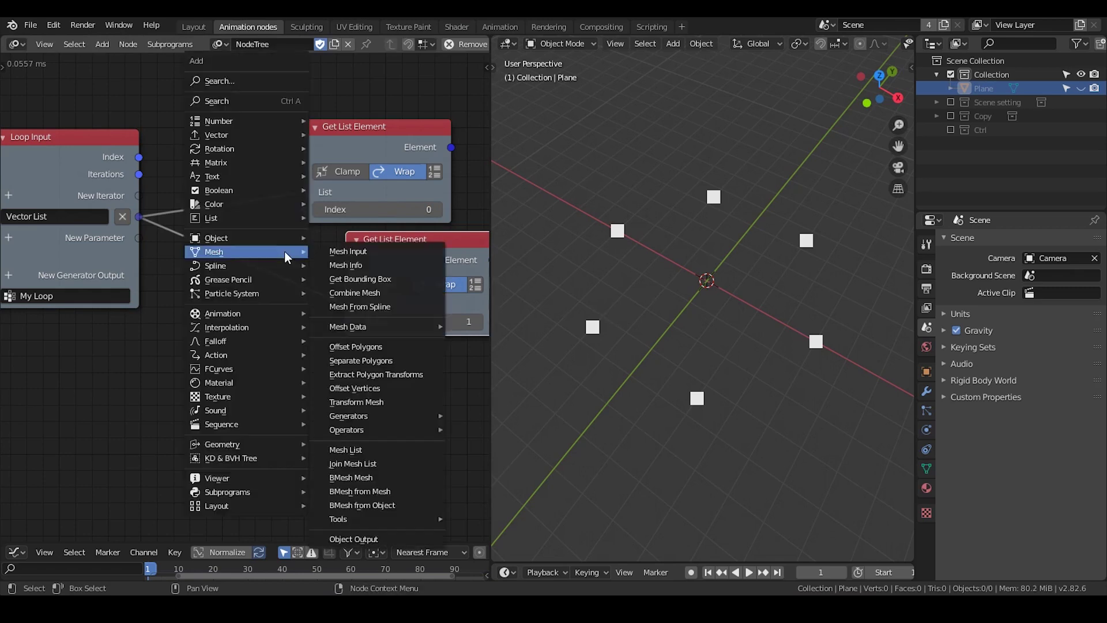
left_click(286, 86)
type("shift")
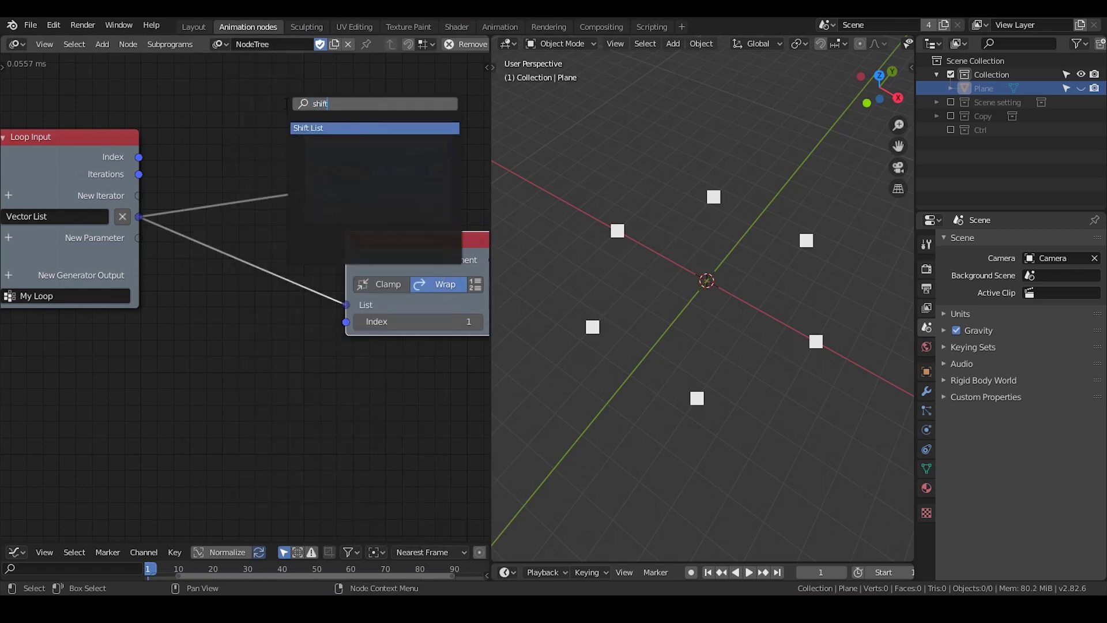
key("Return")
left_click(198, 255)
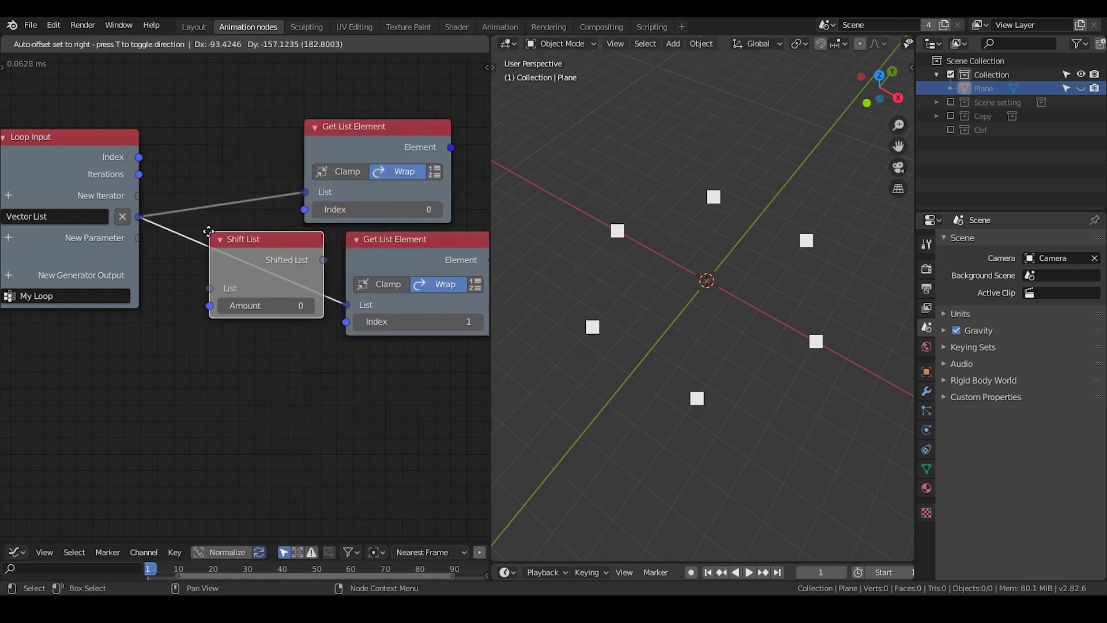
left_click(311, 306)
left_click(384, 134)
left_click_drag(384, 135, 453, 126)
middle_click_drag(451, 252, 387, 241)
left_click(387, 240)
left_click(374, 138)
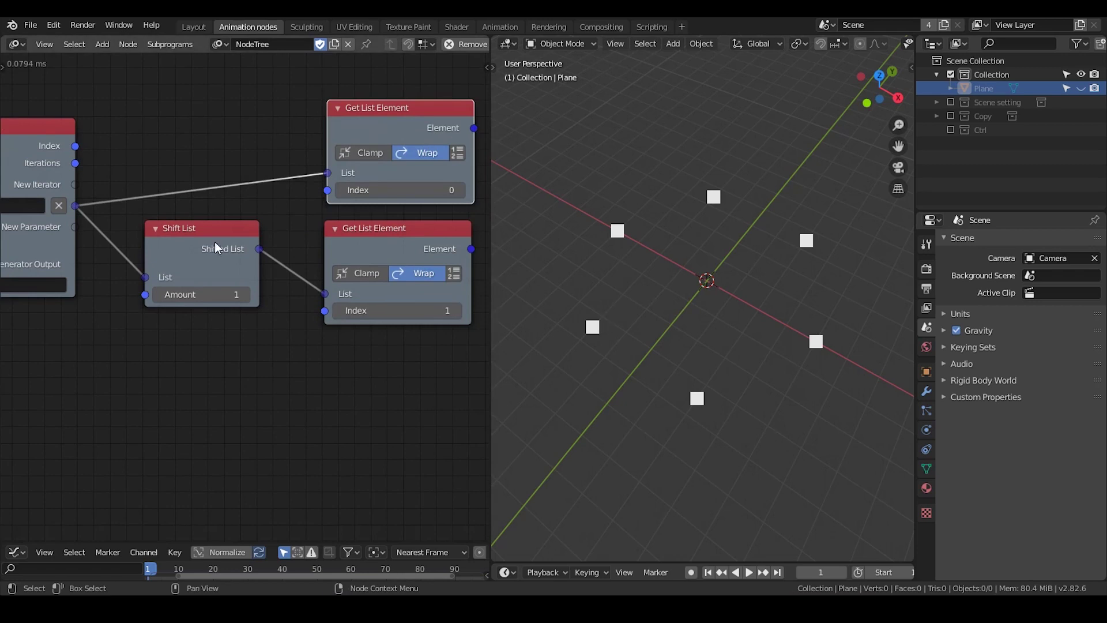
- Connect the Loop Input's Index to the Index inputs of both Get List Element nodes
middle_click_drag(231, 242, 294, 247)
scroll(294, 247, "up", 1)
scroll(293, 241, "down", 2)
middle_click_drag(123, 151, 251, 375)
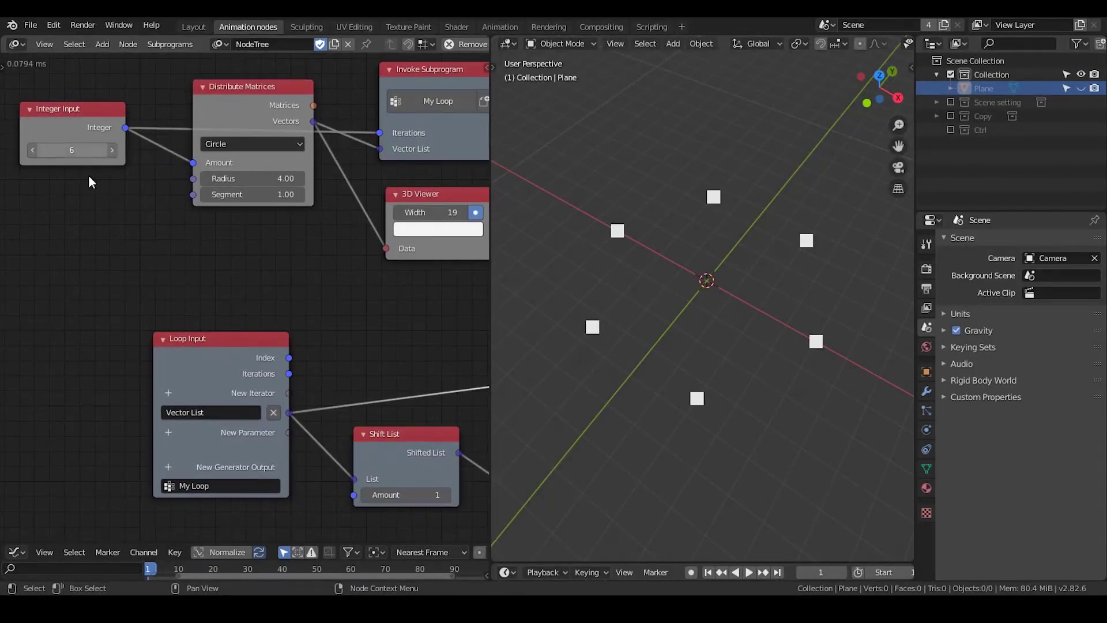
middle_click_drag(378, 369, 238, 204)
scroll(229, 211, "down", 1)
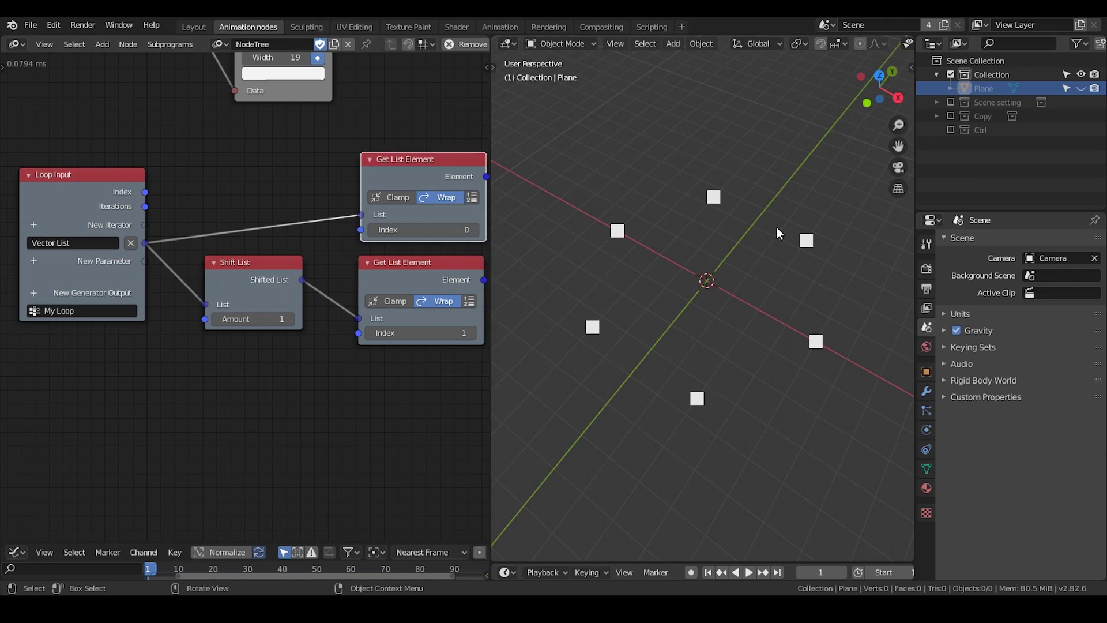
left_click_drag(144, 192, 368, 229)
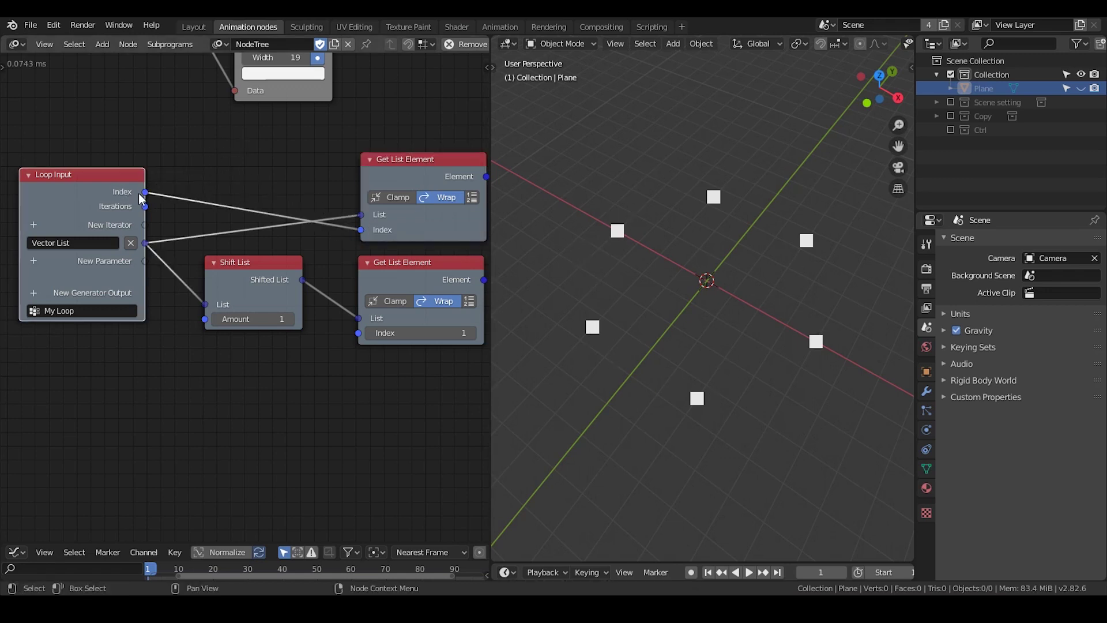
left_click_drag(144, 193, 358, 334)
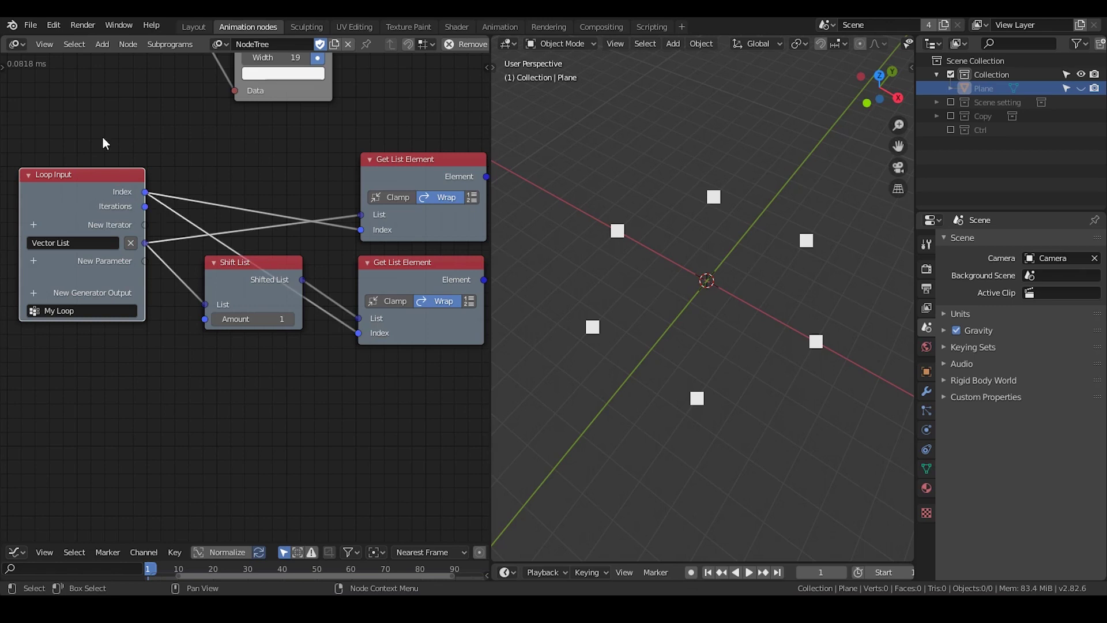
- Add a Create Vector List node after the Get List Element nodes and give it a third vector input
middle_click_drag(118, 162, 242, 300)
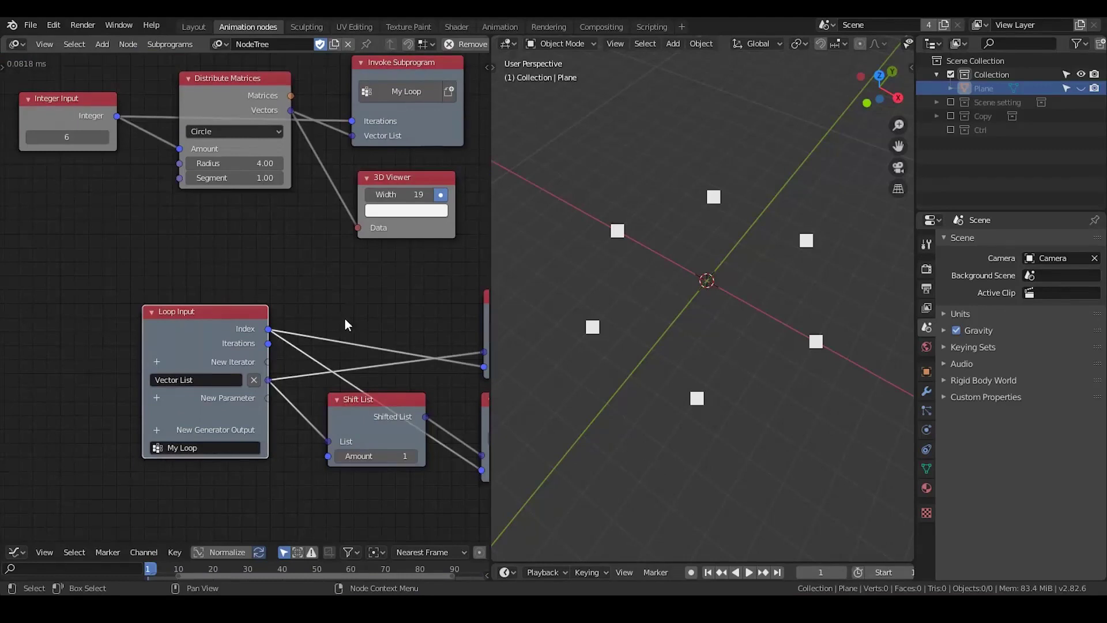
middle_click_drag(345, 318, 263, 223)
middle_click_drag(261, 267, 187, 218)
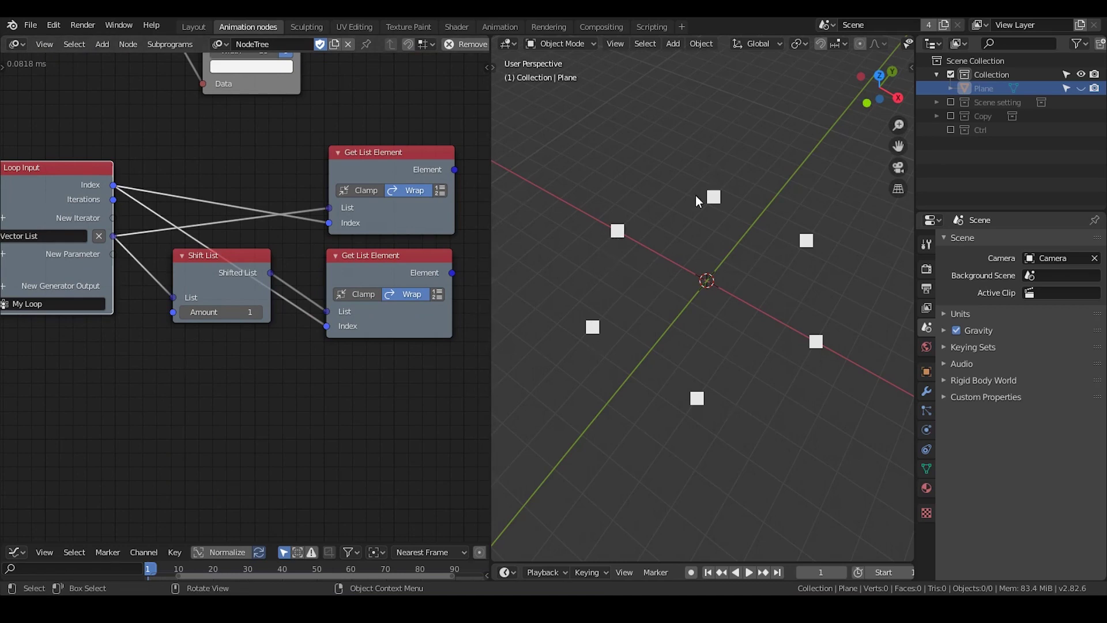
middle_click_drag(352, 293, 182, 271)
middle_click_drag(382, 193, 359, 188)
key("ctrl+a")
type("create ve")
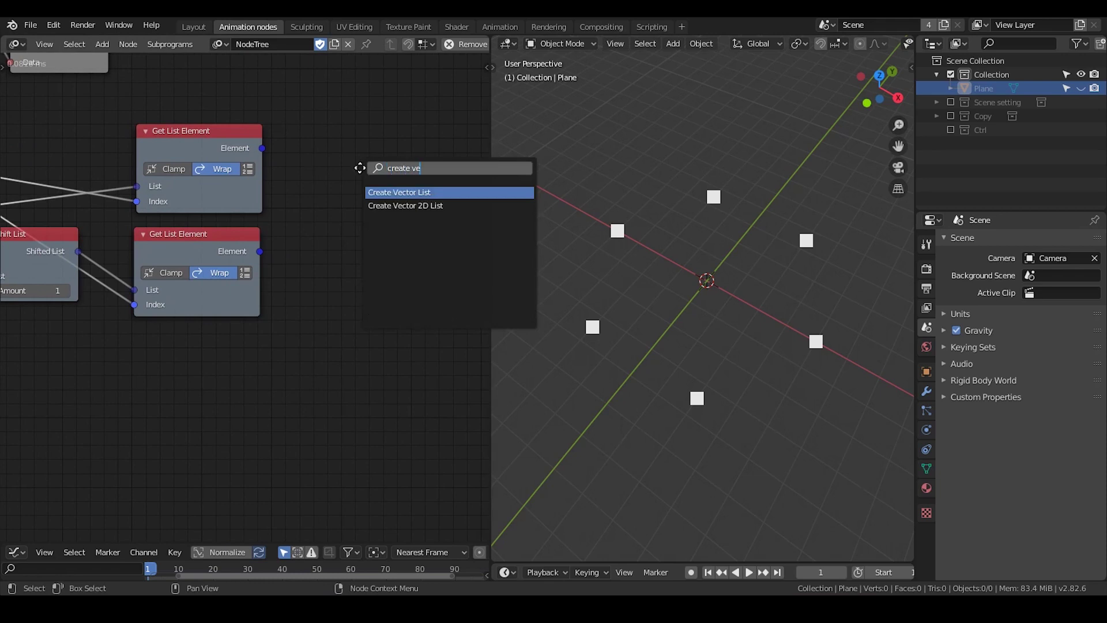
key("Return")
left_click(382, 131)
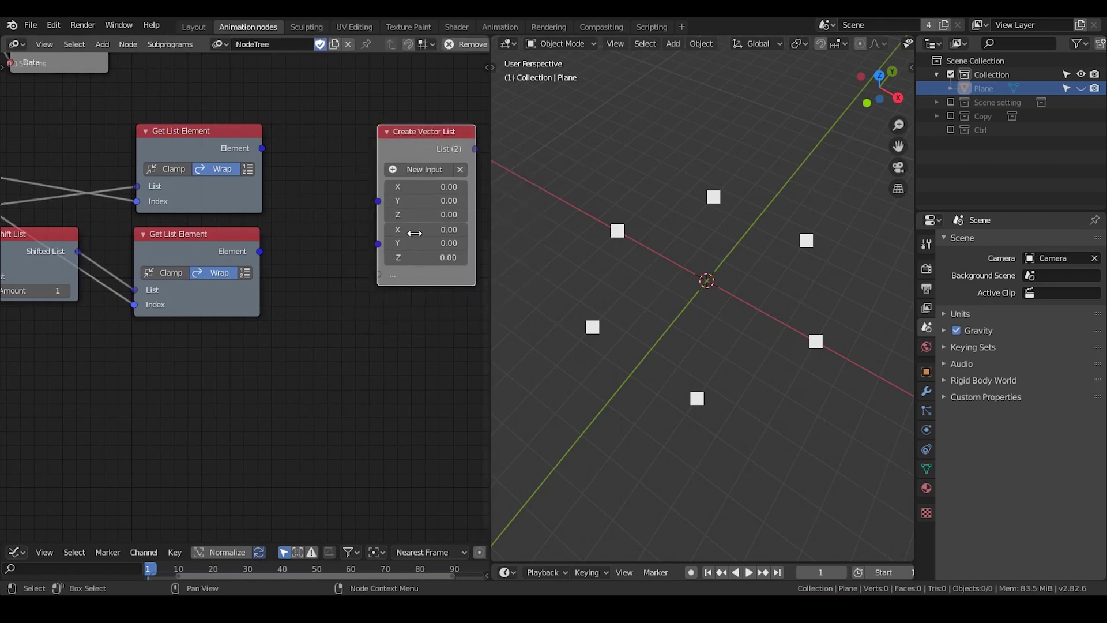
left_click(424, 172)
left_click_drag(423, 148, 429, 125)
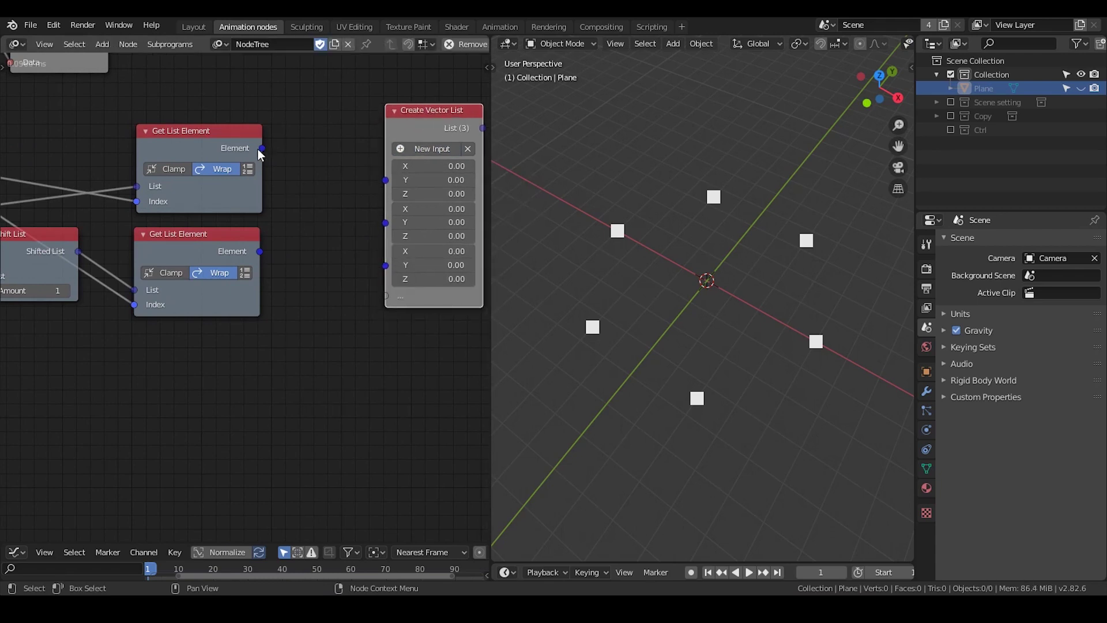
- Feed both Get List Element outputs into Create Vector List's first and third inputs, and connect its List to a new 3D Viewer node
left_click_drag(260, 148, 386, 181)
left_click_drag(260, 251, 385, 238)
middle_click_drag(375, 290, 222, 293)
key("ctrl+a")
type("3d")
key("Return")
left_click(396, 149)
left_click_drag(330, 132, 397, 176)
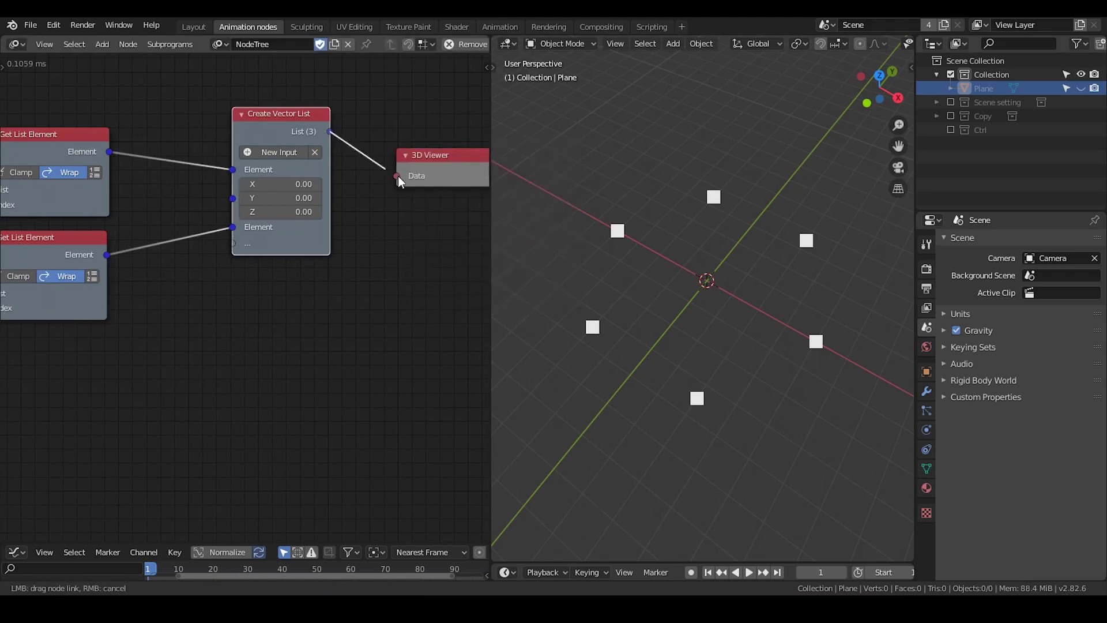
- Give the new 3D Viewer a light red colour and width 30, and move it further from Create Vector List
left_click(443, 188)
left_click_drag(480, 259, 468, 280)
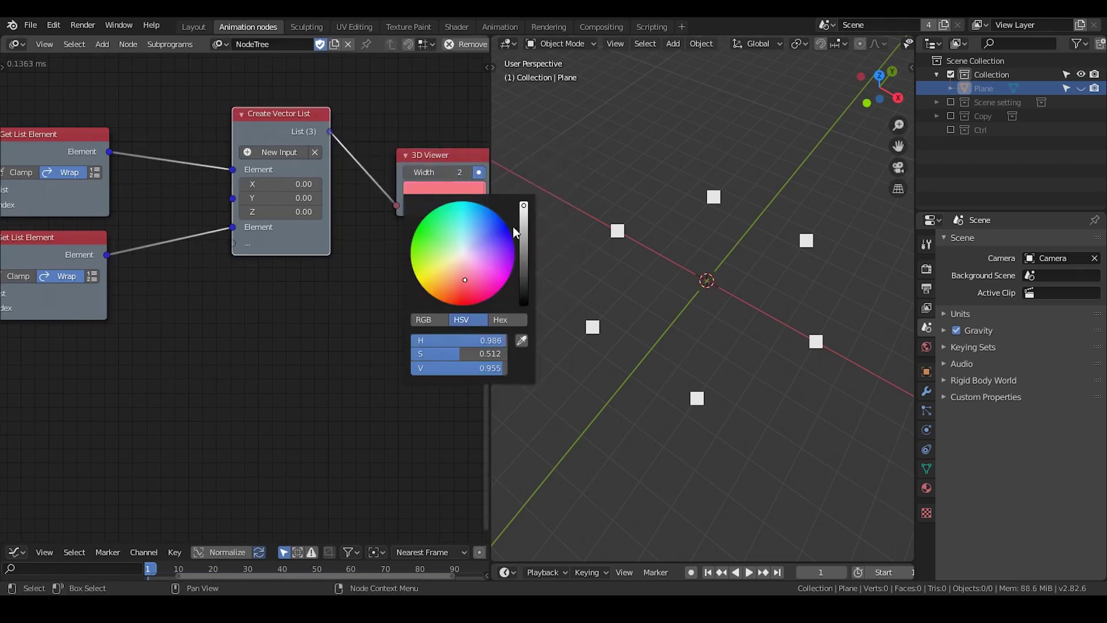
left_click_drag(526, 223, 523, 202)
left_click_drag(441, 176, 479, 175)
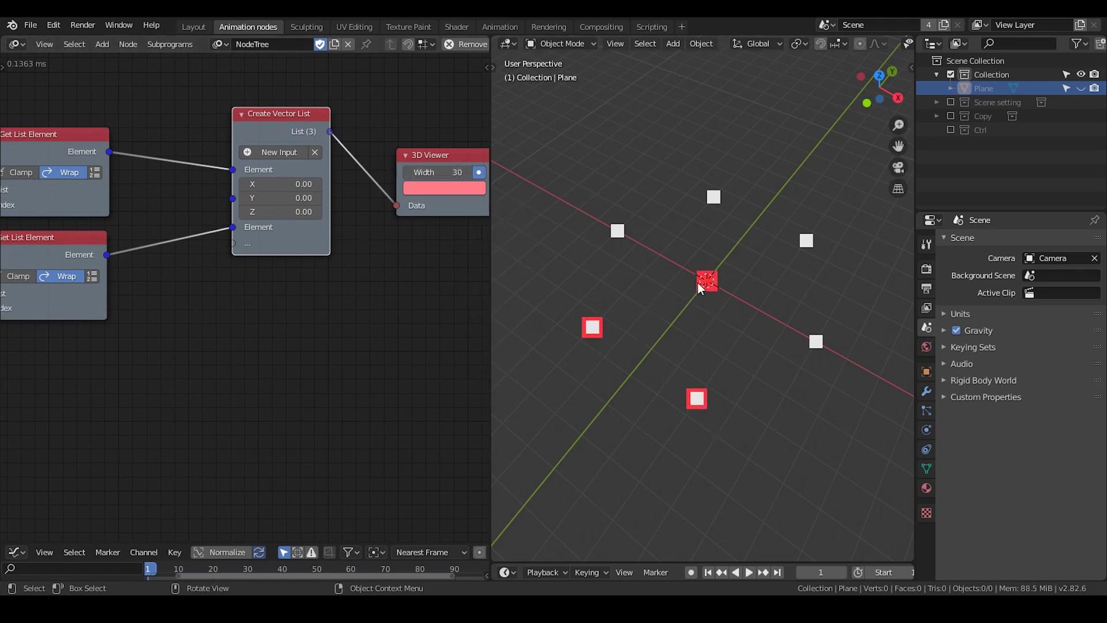
mouse_move(170, 290)
middle_mouse_down()
mouse_move(246, 295)
mouse_move(174, 307)
middle_mouse_up()
scroll(246, 295, "down", 1)
scroll(247, 295, "down", 1)
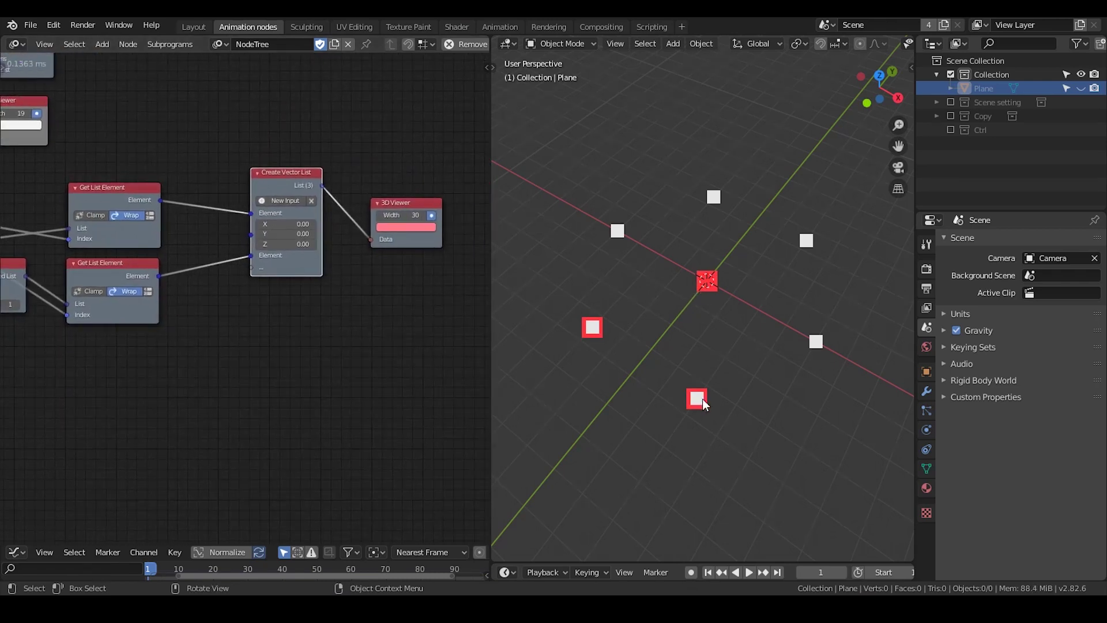
middle_click_drag(384, 265, 332, 205)
scroll(351, 236, "up", 2)
left_click_drag(347, 123, 374, 108)
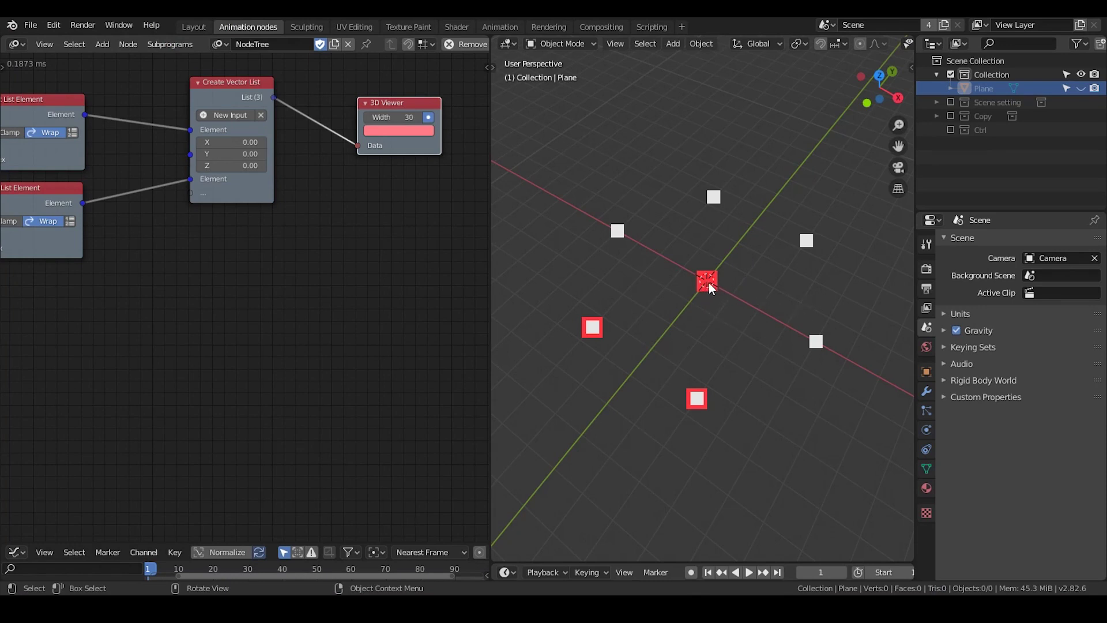
- Sketch annotation curves and arrows over the circle points to illustrate the blade's direction of motion, and erase them
mouse_move(714, 287)
left_mouse_down()
mouse_move(748, 307)
mouse_move(734, 306)
left_mouse_up()
mouse_move(621, 205)
left_mouse_down()
mouse_move(594, 336)
mouse_move(633, 379)
mouse_move(718, 396)
mouse_move(783, 379)
left_mouse_up()
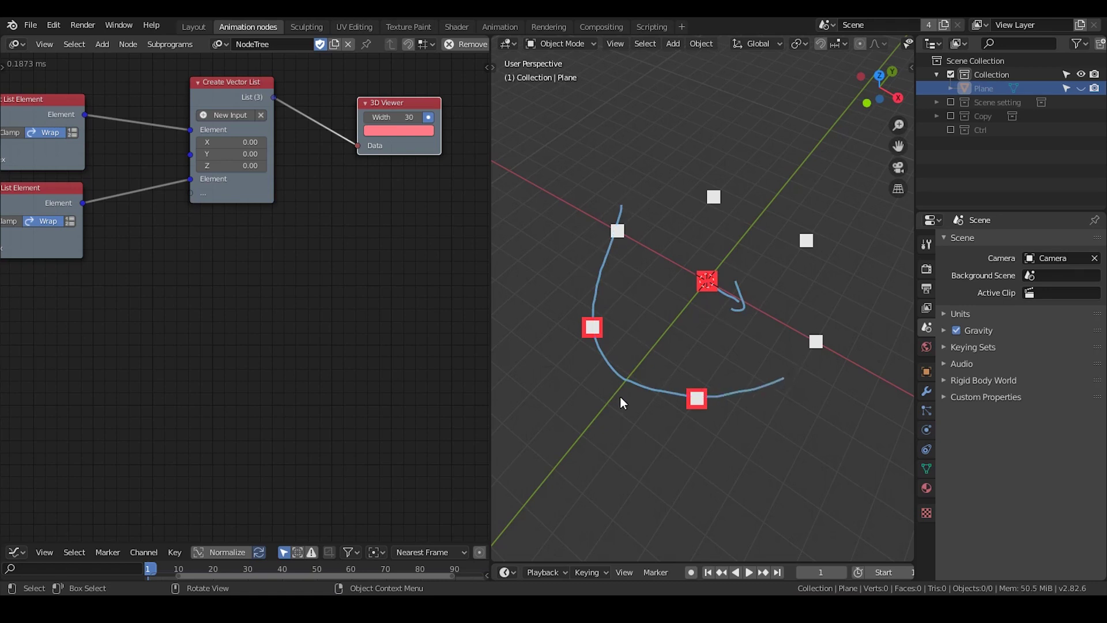
mouse_move(619, 396)
left_mouse_down()
mouse_move(653, 417)
mouse_move(631, 427)
left_mouse_up()
mouse_move(704, 287)
left_mouse_down()
mouse_move(603, 326)
mouse_move(704, 368)
left_mouse_up()
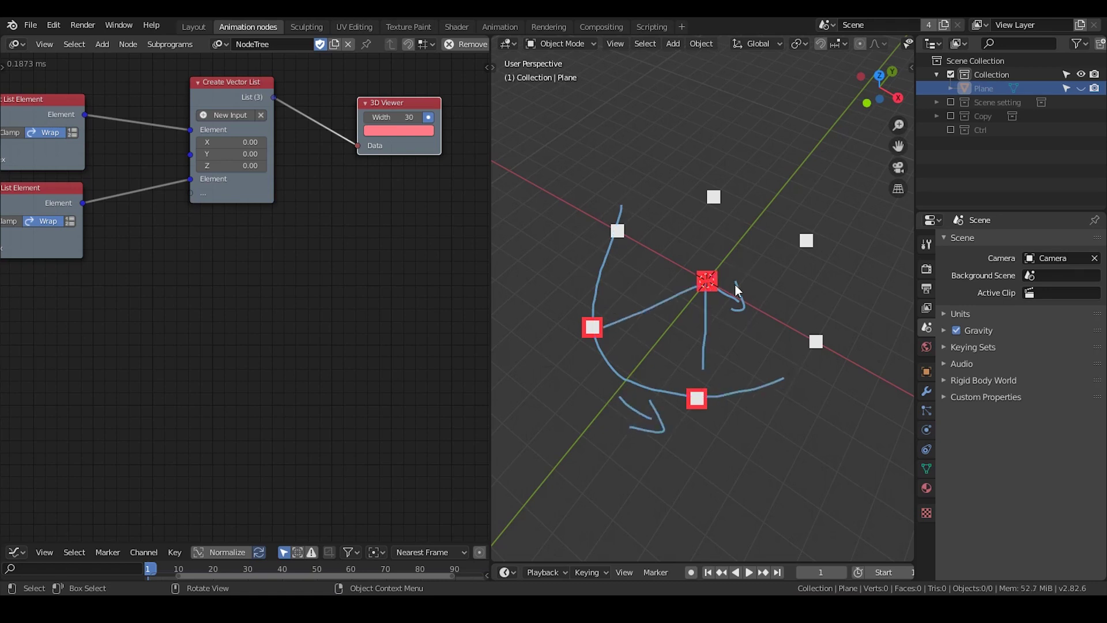
mouse_move(708, 292)
left_mouse_down()
mouse_move(724, 402)
mouse_move(815, 362)
left_mouse_up()
left_click_drag(707, 289, 812, 350)
left_click_drag(766, 247, 768, 269)
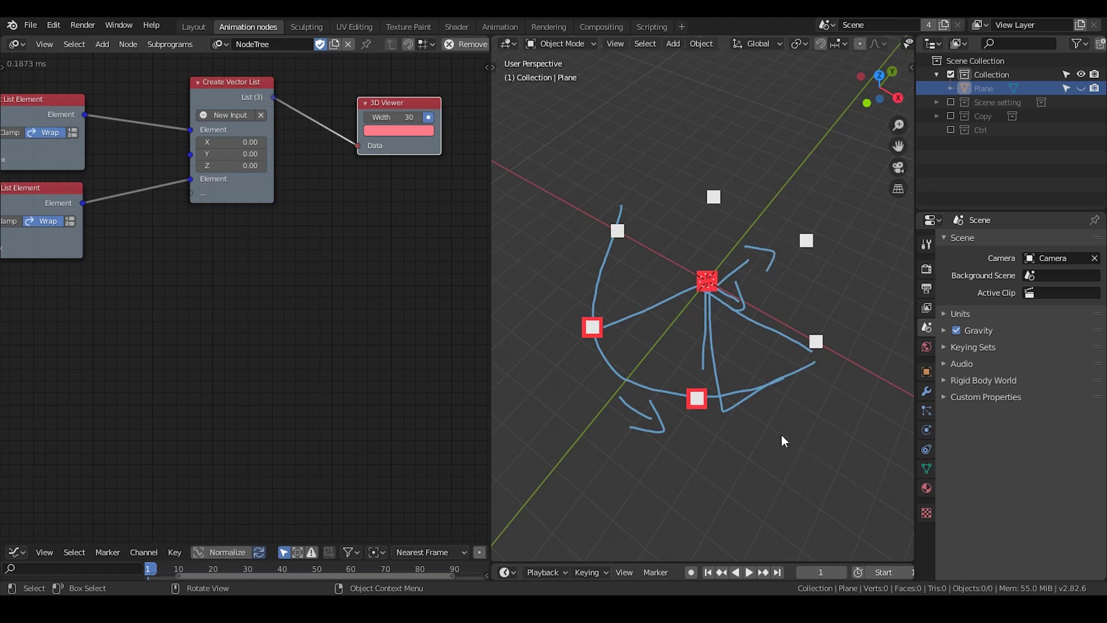
mouse_move(779, 432)
left_mouse_down()
mouse_move(819, 411)
mouse_move(827, 439)
left_mouse_up()
mouse_move(805, 186)
right_mouse_down()
mouse_move(567, 289)
mouse_move(778, 353)
mouse_move(887, 406)
mouse_move(813, 346)
right_mouse_up()
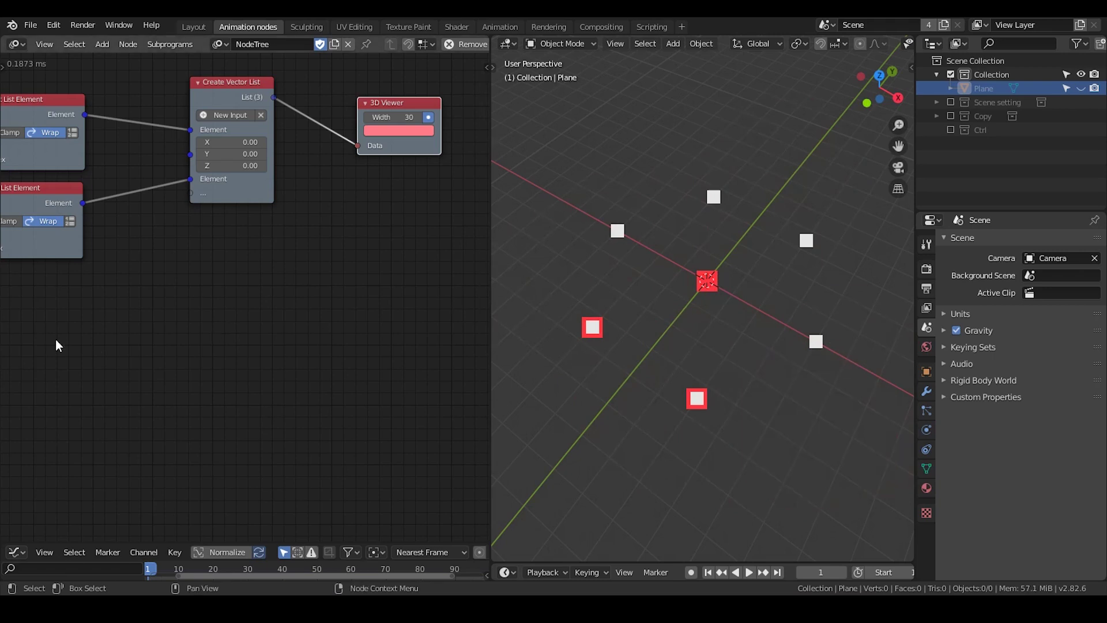
middle_click_drag(37, 344, 244, 312)
middle_click_drag(99, 305, 202, 300)
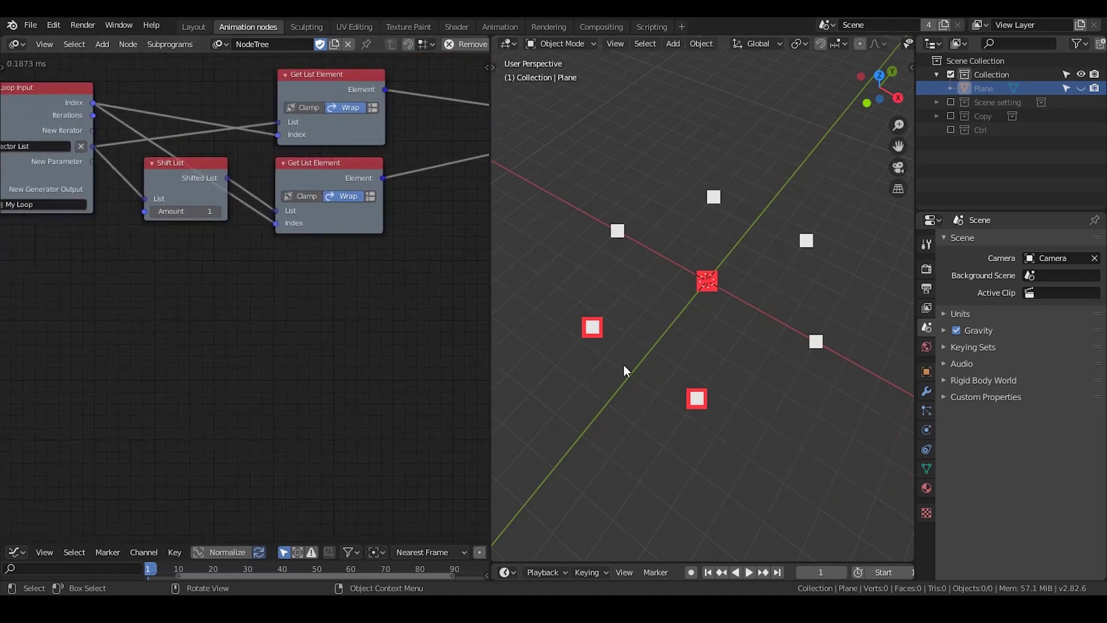
mouse_move(721, 289)
left_mouse_down()
mouse_move(752, 304)
mouse_move(720, 309)
left_mouse_up()
mouse_move(719, 307)
right_mouse_down()
mouse_move(762, 265)
mouse_move(749, 306)
right_mouse_up()
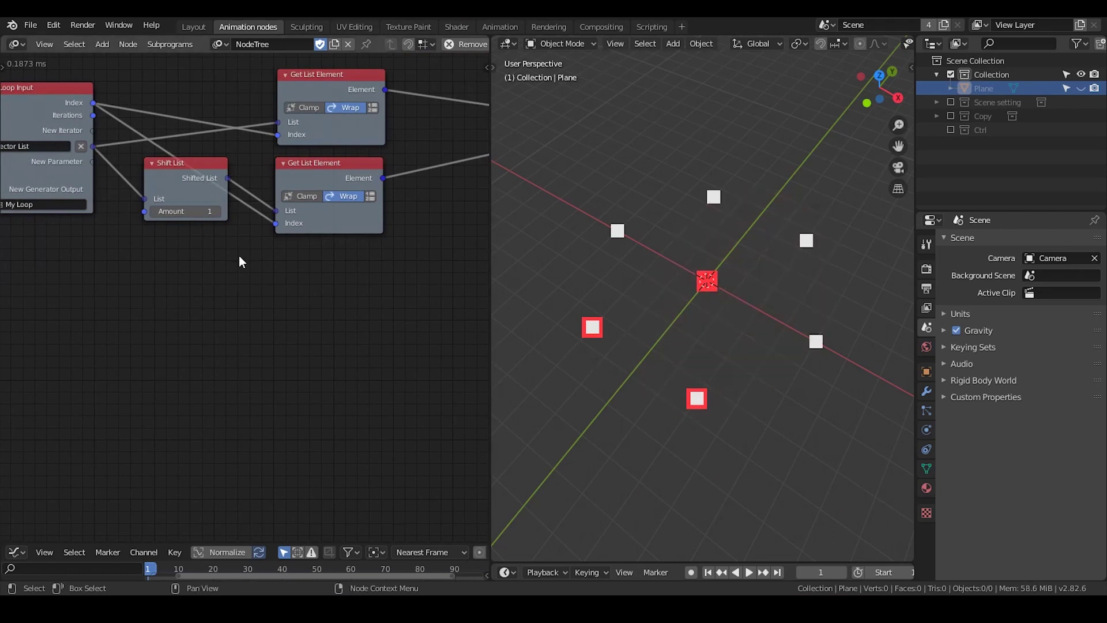
- Add a Bezier Spline from Points node, feed the loop's Vector List into its Points, and make the spline cyclic
middle_click_drag(171, 308, 215, 285)
key("ctrl+a")
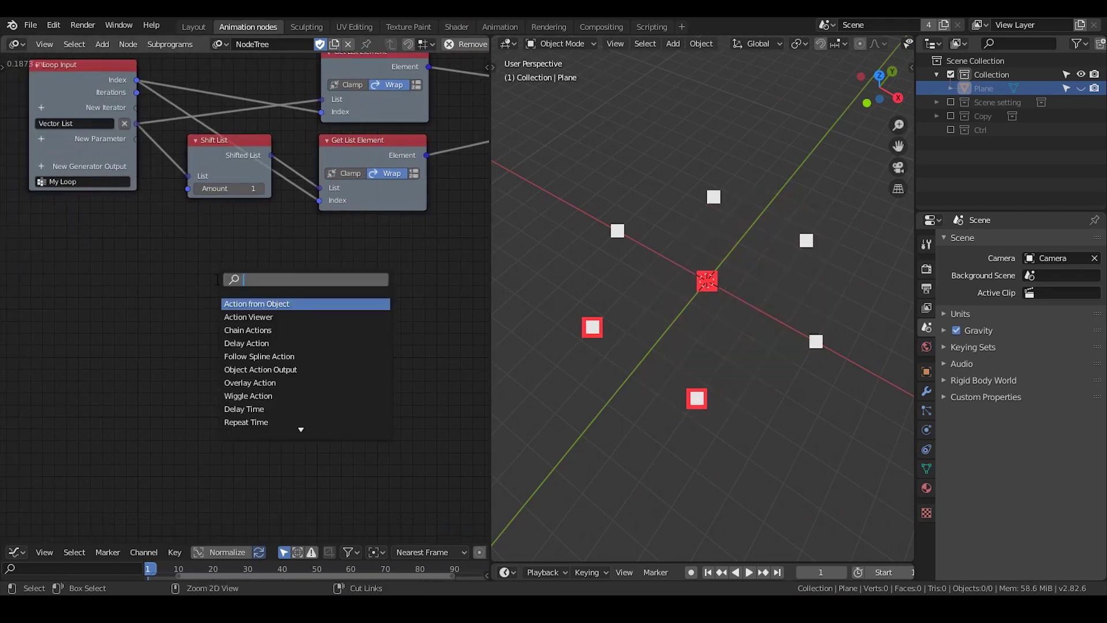
type("spline from")
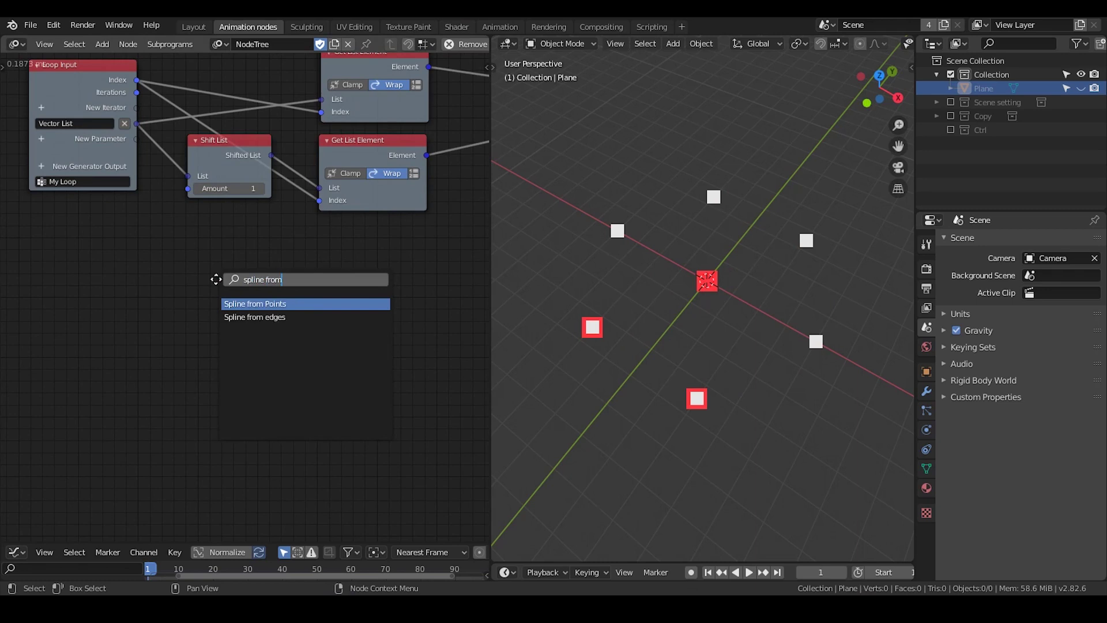
key("Return")
left_click(242, 248)
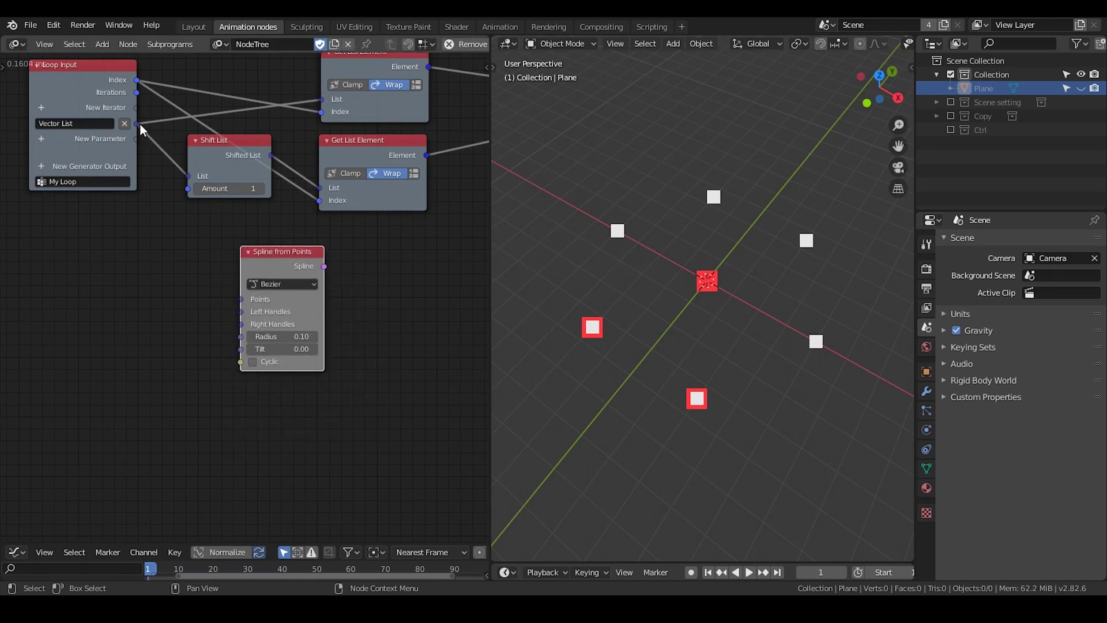
left_click_drag(136, 124, 241, 298)
left_click_drag(283, 266, 261, 279)
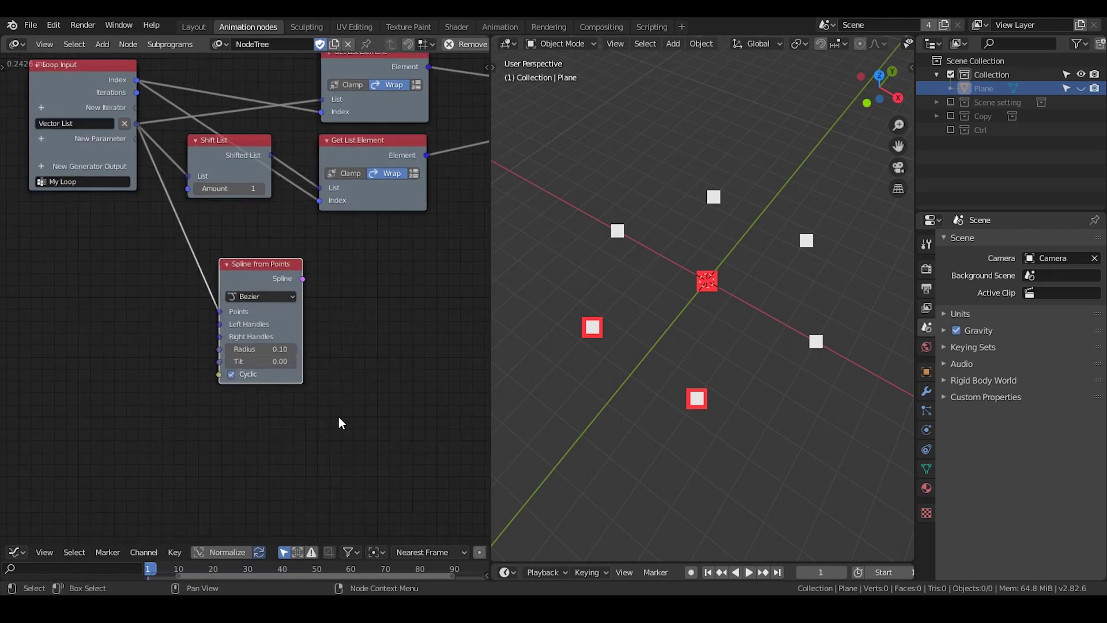
- Add an Evaluate Spline node and connect the Spline from Points output to its Spline input
scroll(339, 411, "up", 1)
middle_click_drag(334, 406, 284, 383)
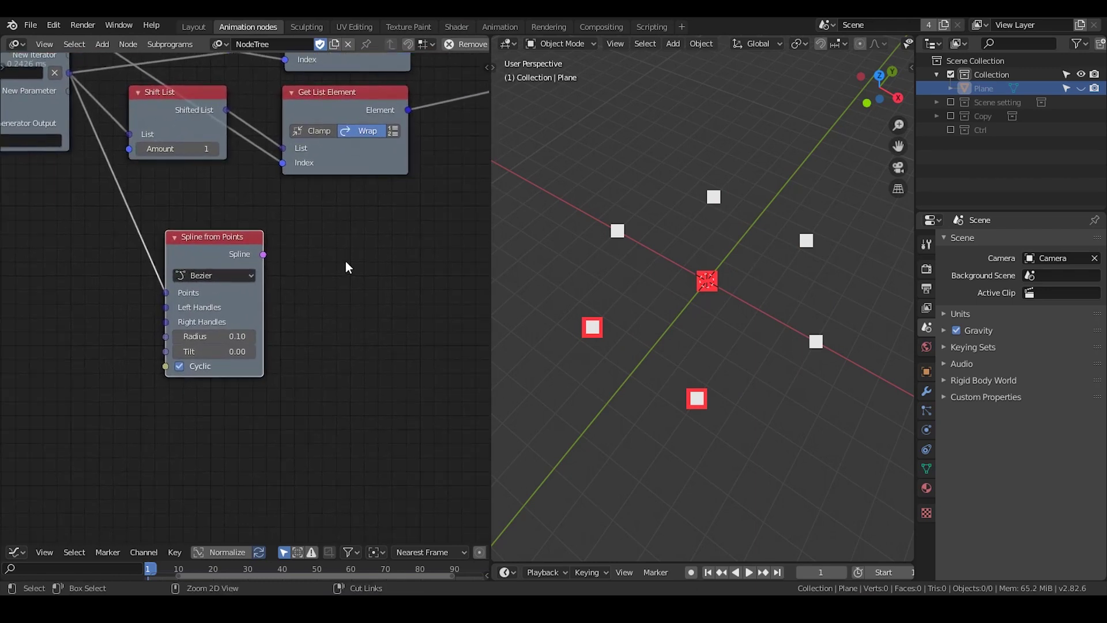
key("ctrl+a")
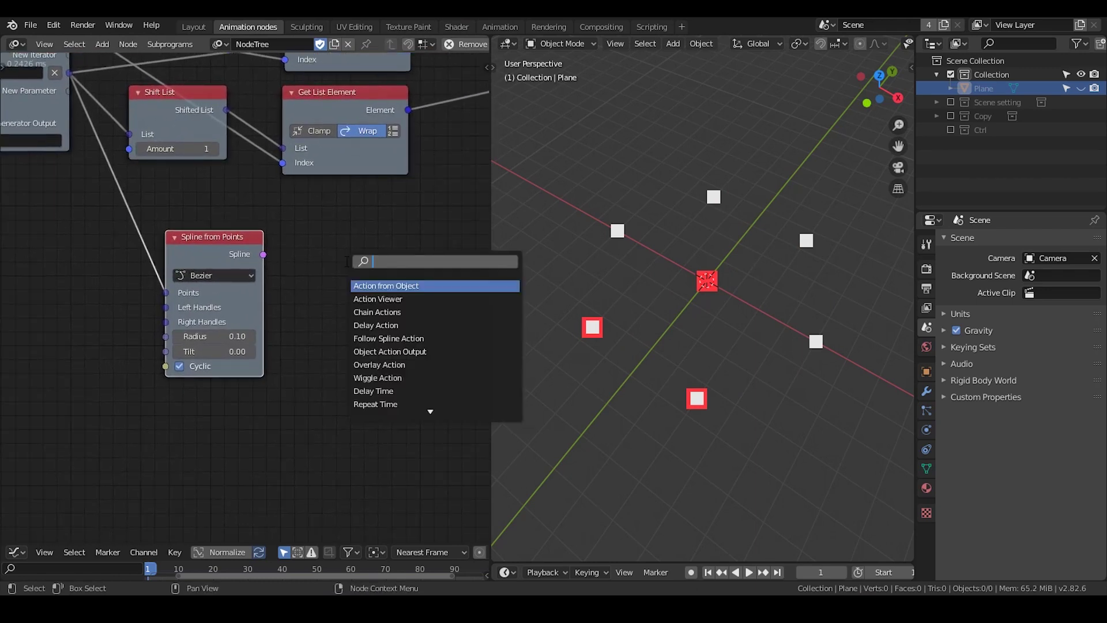
type("evaluate s")
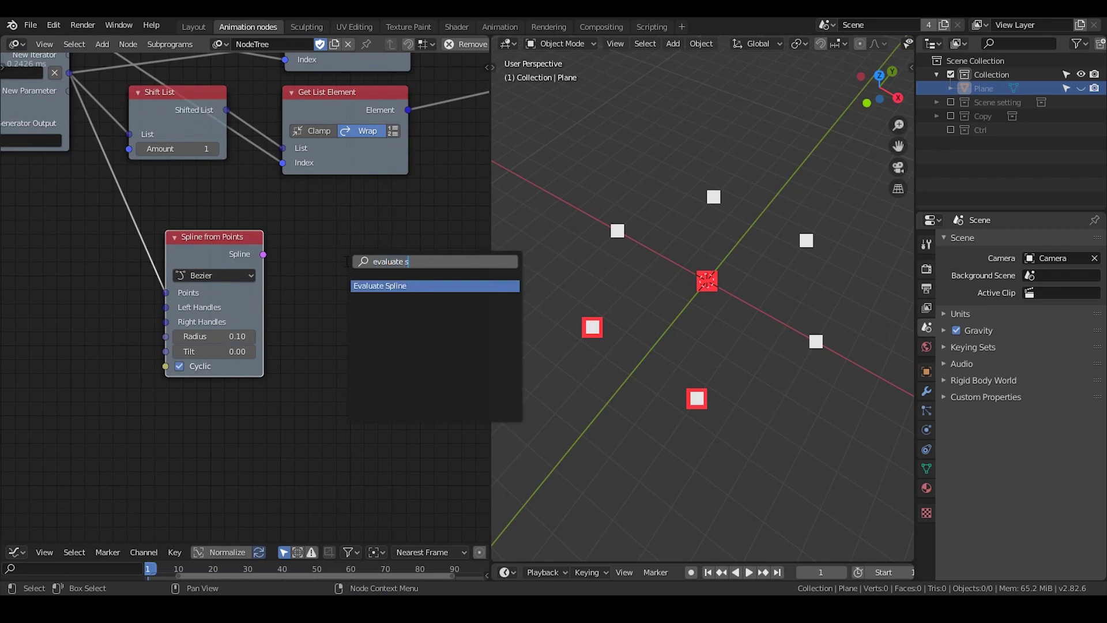
key("Return")
left_click(331, 220)
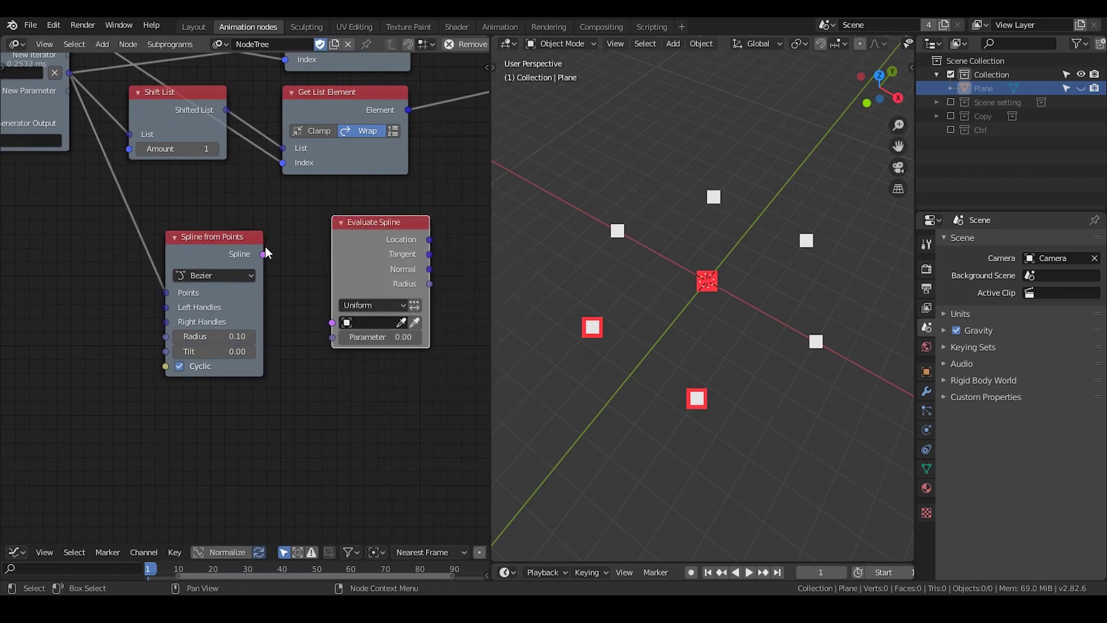
left_click_drag(263, 255, 340, 320)
- Set Evaluate Spline to Resolution mode with Evaluate Range enabled, and reposition the node
left_click(390, 303)
left_click(371, 325)
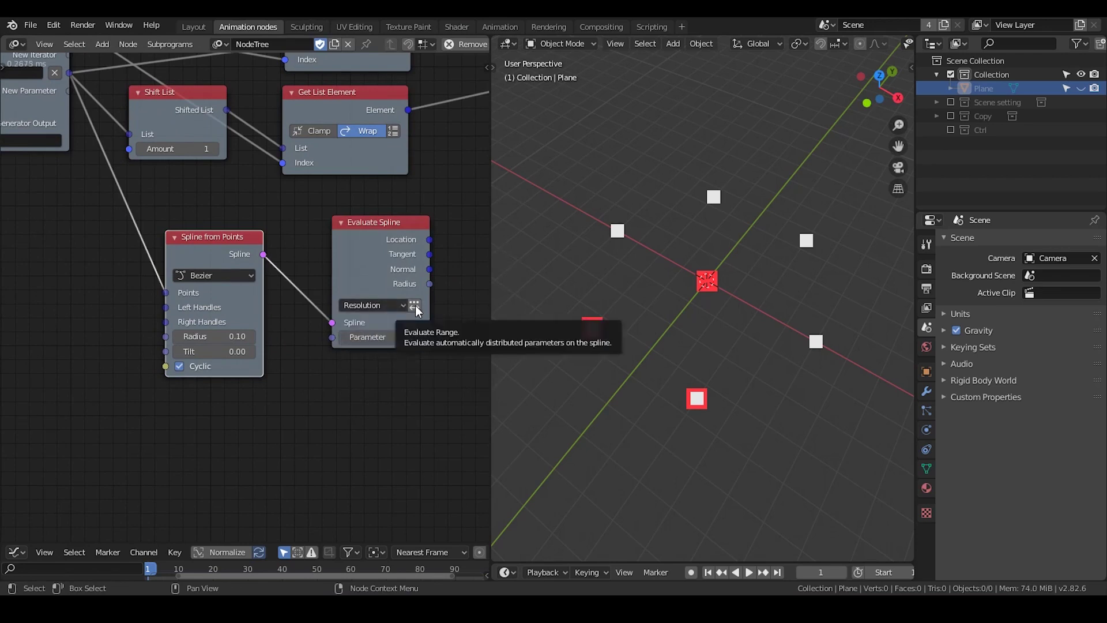
left_click(415, 305)
left_click_drag(366, 244, 371, 231)
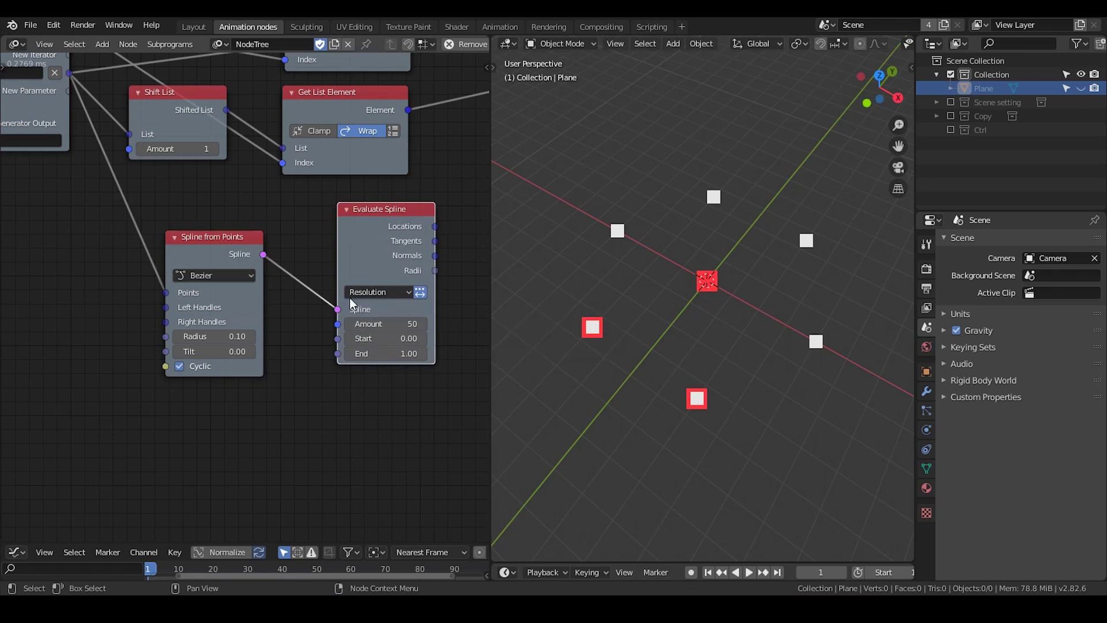
- Connect the Loop Input's Iterations to Evaluate Spline's Amount and shift the Spline from Points node
middle_click_drag(282, 271, 314, 328)
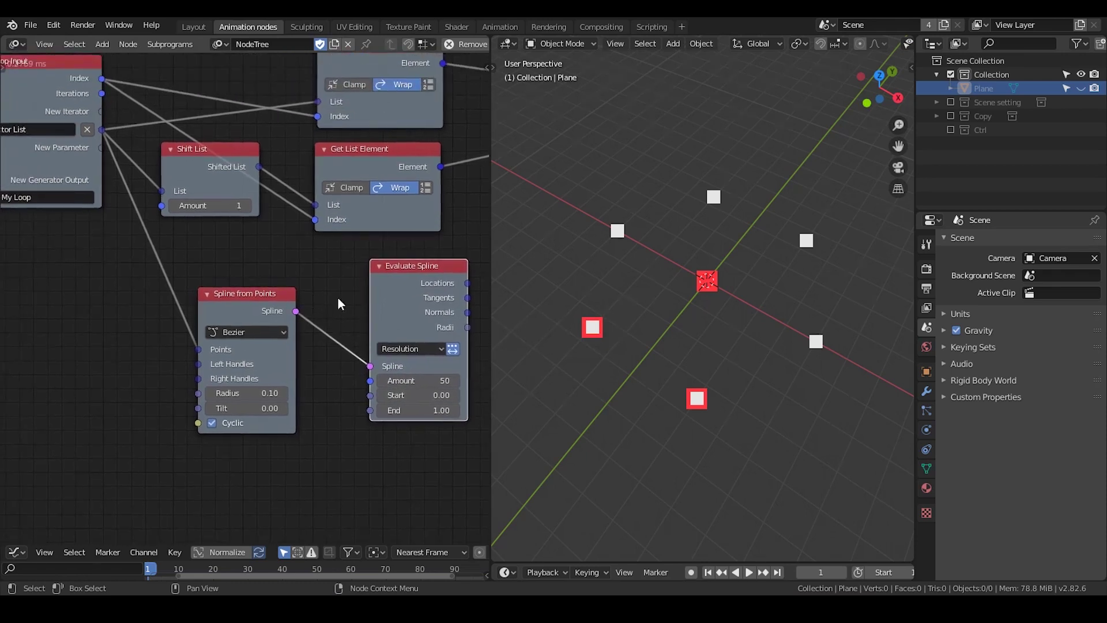
left_click_drag(609, 390, 612, 392)
left_click(782, 389)
middle_click_drag(128, 106, 147, 135)
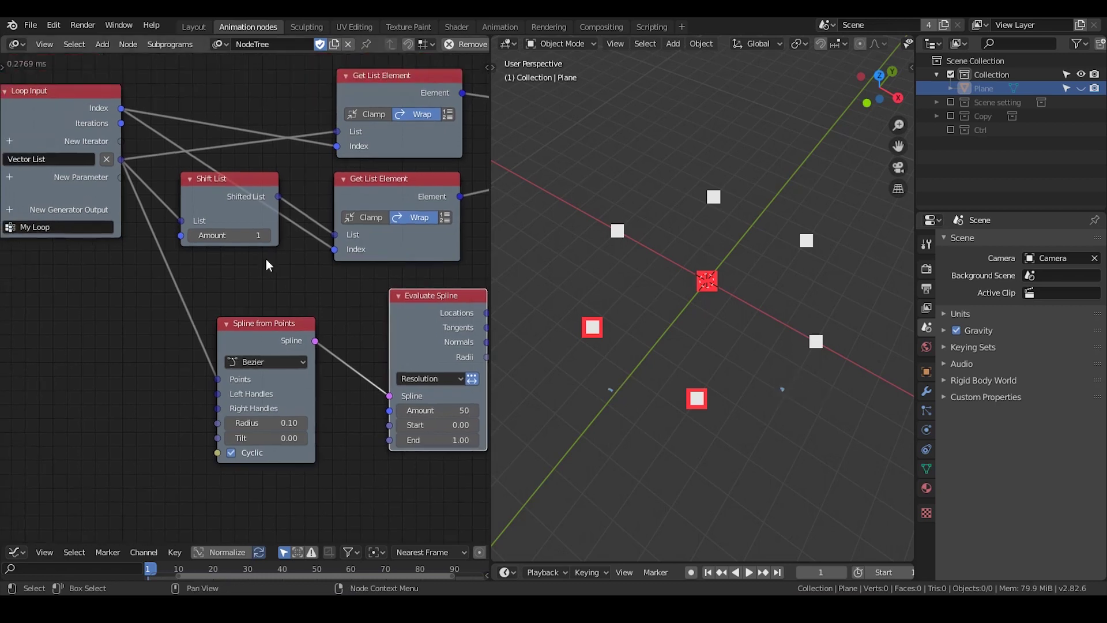
left_click_drag(121, 124, 389, 411)
left_click_drag(303, 324, 305, 302)
- Duplicate Get List Element beside Evaluate Spline, feed Evaluate Spline's Tangents into its List input, and widen the gap between them
middle_click_drag(102, 129, 220, 379)
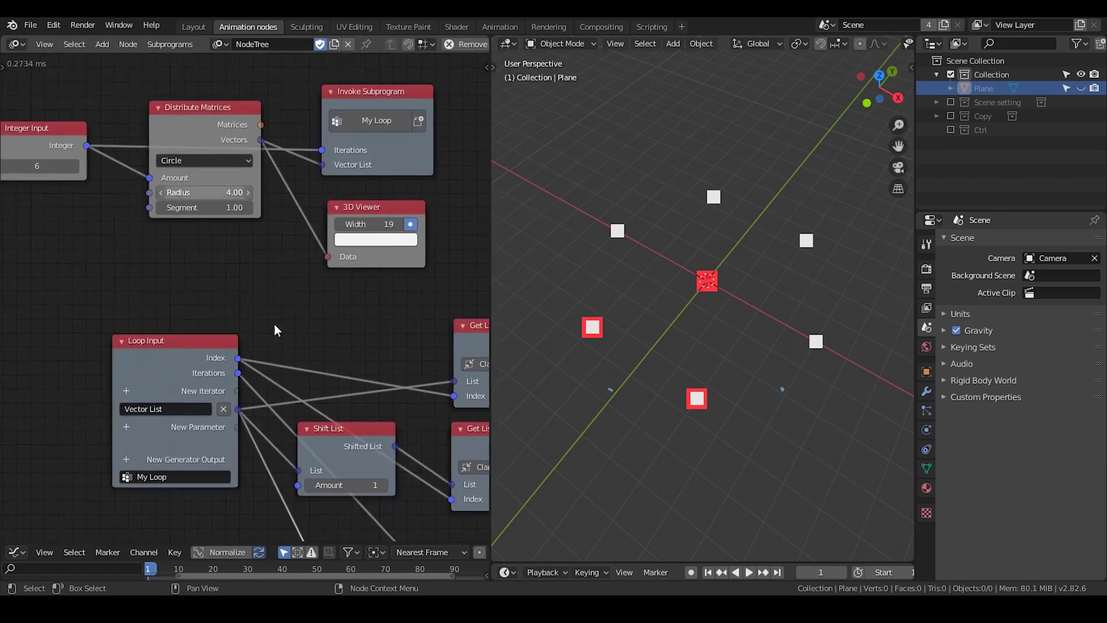
middle_click_drag(267, 338, 106, 188)
middle_click_drag(303, 287, 146, 153)
middle_click_drag(326, 266, 297, 268)
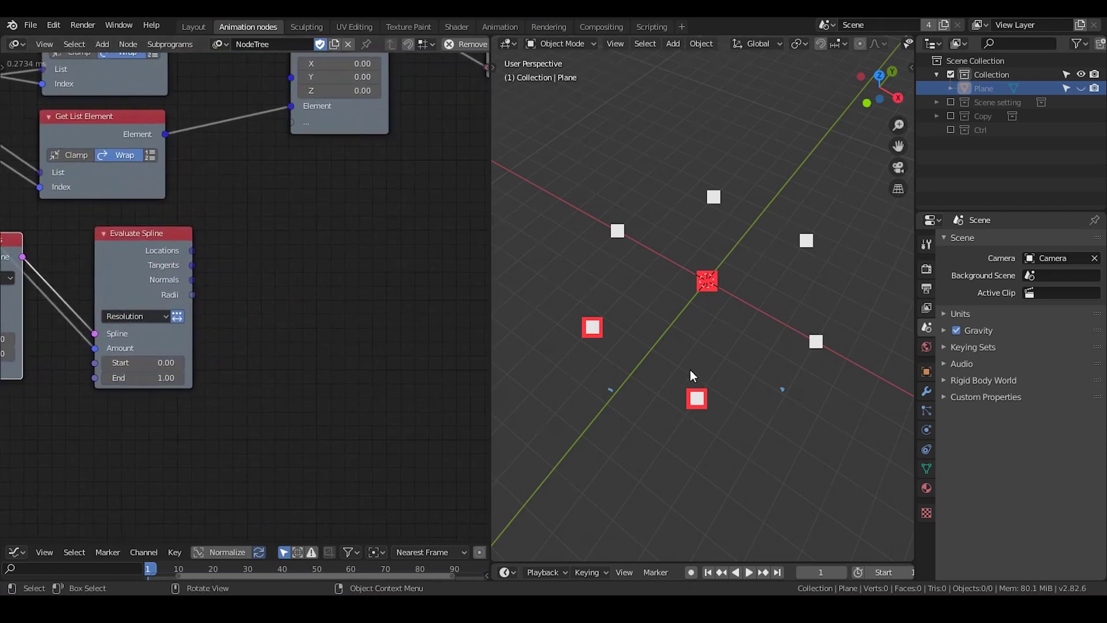
key("d")
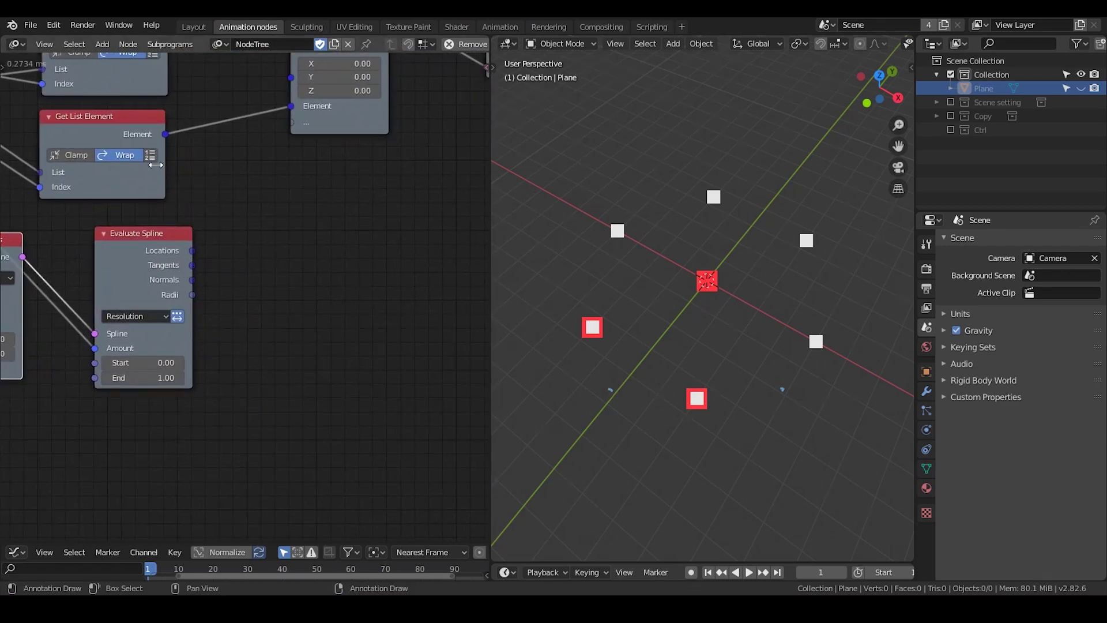
left_click(130, 141)
key("shift+d")
left_click(300, 268)
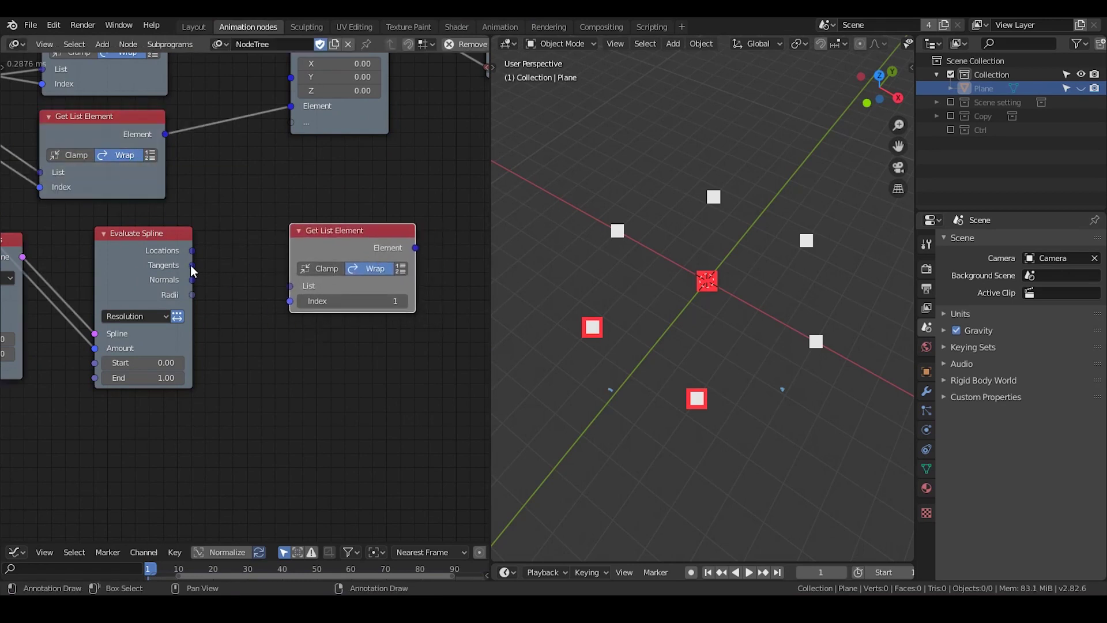
left_click_drag(192, 265, 277, 289)
left_click_drag(330, 244, 372, 242)
left_click_drag(144, 252, 119, 248)
- Duplicate the Shift List node with amount 1 and place the copy beside Evaluate Spline
middle_click_drag(119, 248, 289, 279)
left_click(137, 162)
key("shift+d")
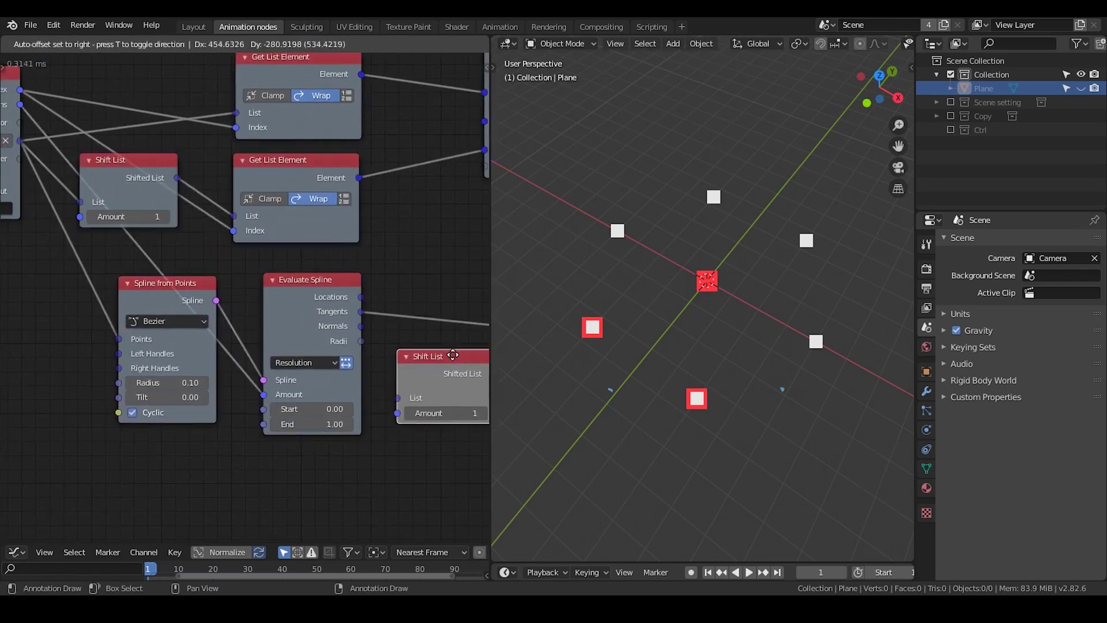
left_click(448, 342)
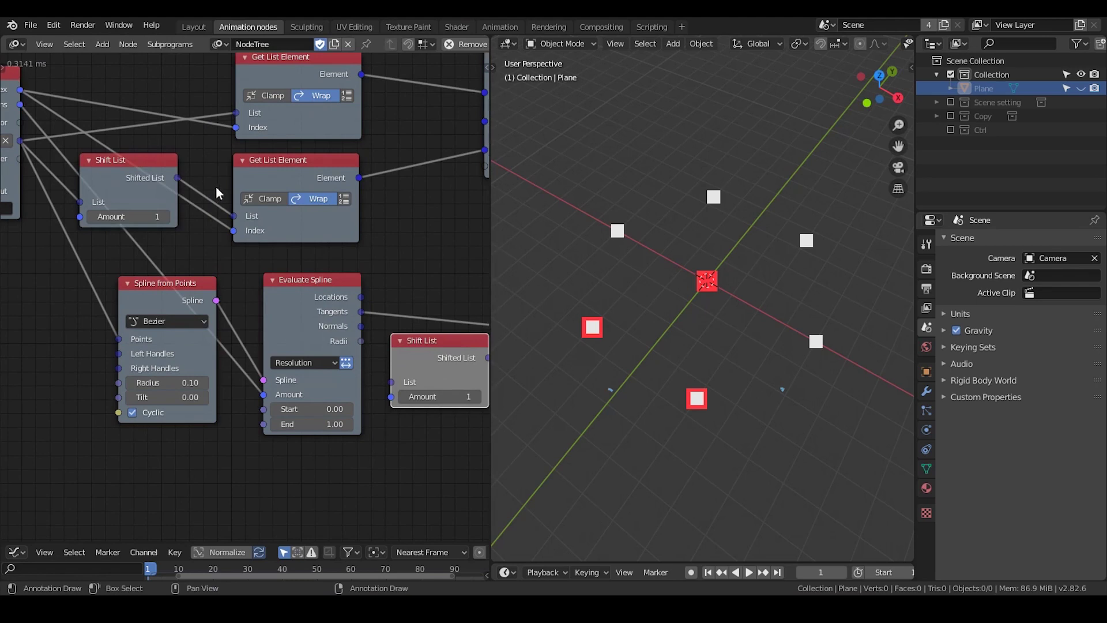
- Add a reroute on the loop's Index link and connect it to the Index input of the tangent Get List Element
scroll(376, 325, "down", 2)
middle_click_drag(378, 325, 302, 292)
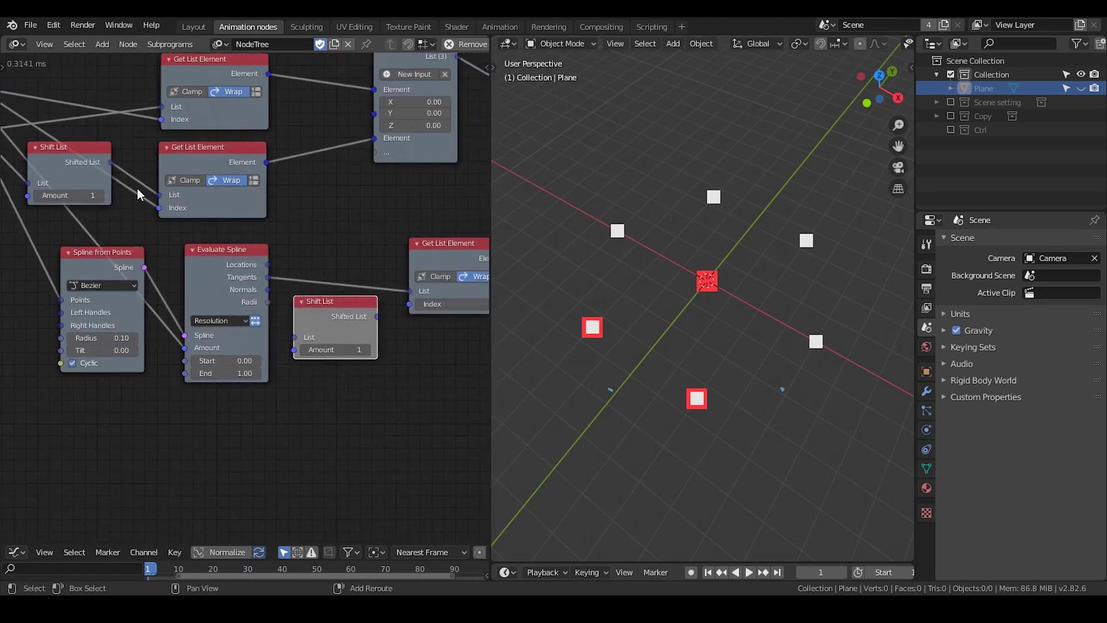
right_click_drag(137, 188, 136, 200, "shift")
left_click_drag(153, 208, 413, 305)
- Insert the duplicated Shift List between Evaluate Spline's Tangents and Get List Element, and tidy the spacing of these nodes
left_click_drag(345, 309, 368, 286)
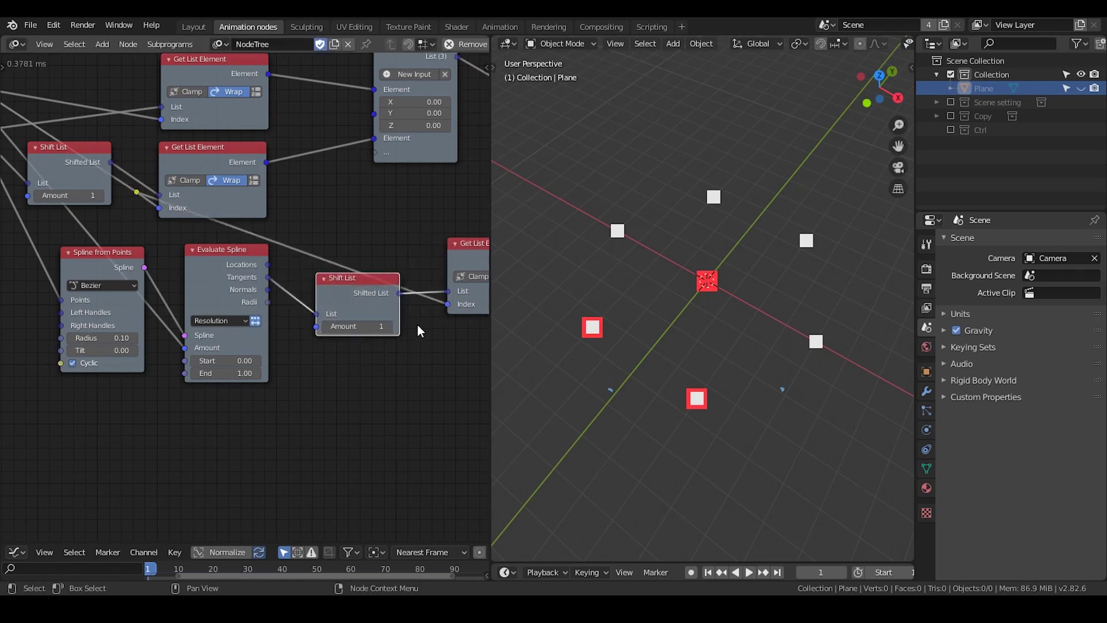
middle_click_drag(417, 325, 324, 325)
left_click_drag(258, 275, 241, 243)
left_click_drag(390, 259, 356, 259)
left_click_drag(262, 251, 244, 258)
- Add a Vector Math node after the tangent Get List Element and set its operation to Scale
middle_click_drag(375, 317, 232, 324)
middle_click_drag(401, 289, 341, 227)
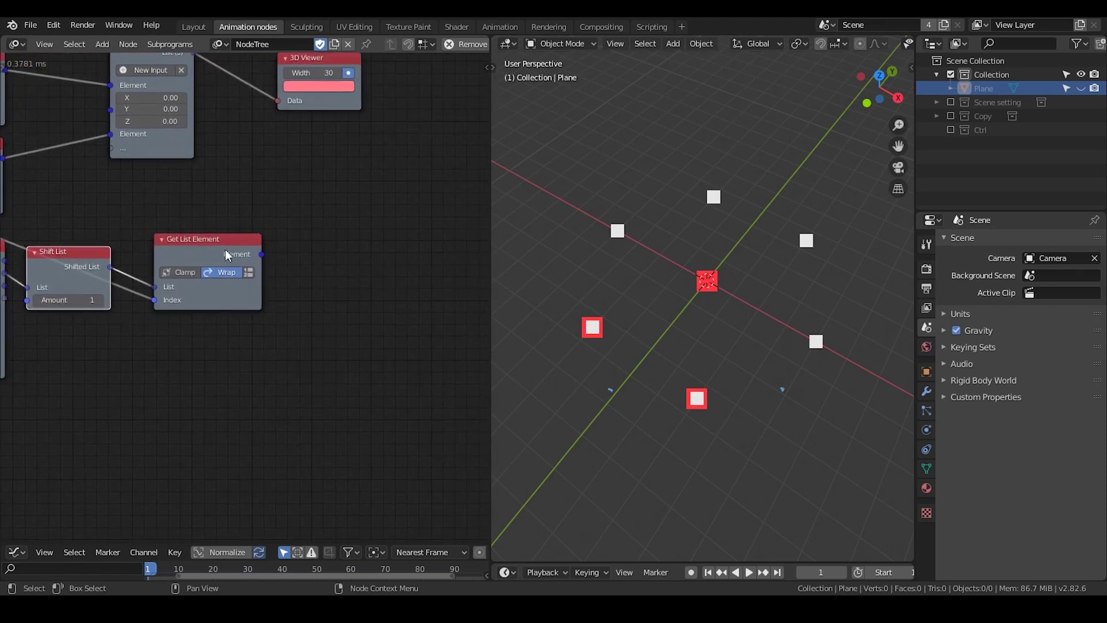
left_click_drag(268, 258, 326, 233)
type("vector math")
key("Return")
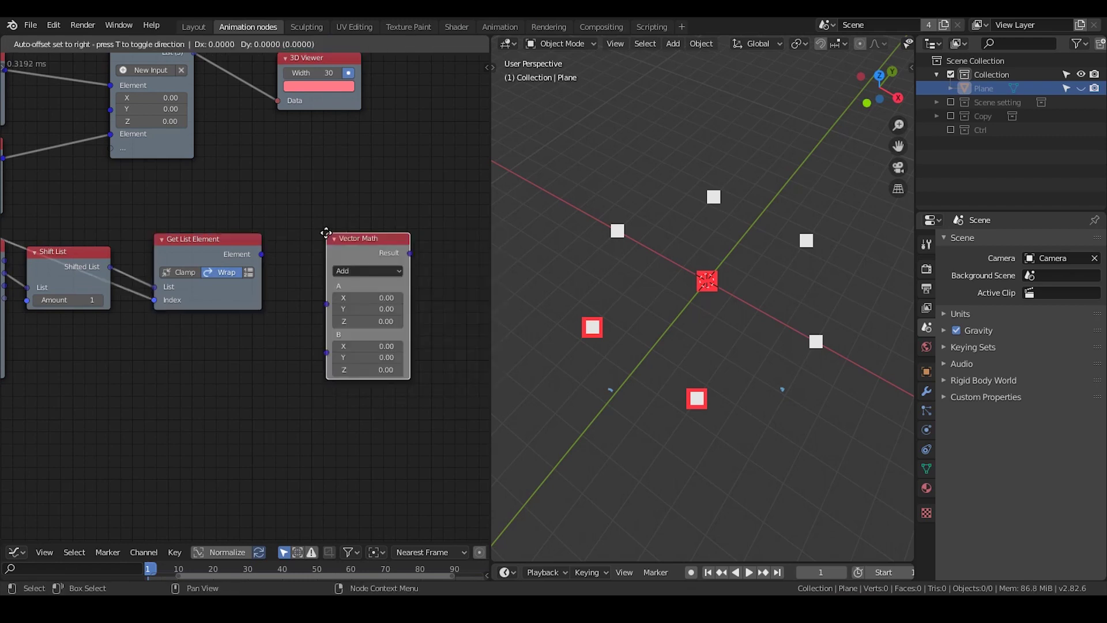
left_click(294, 218)
left_click(338, 259)
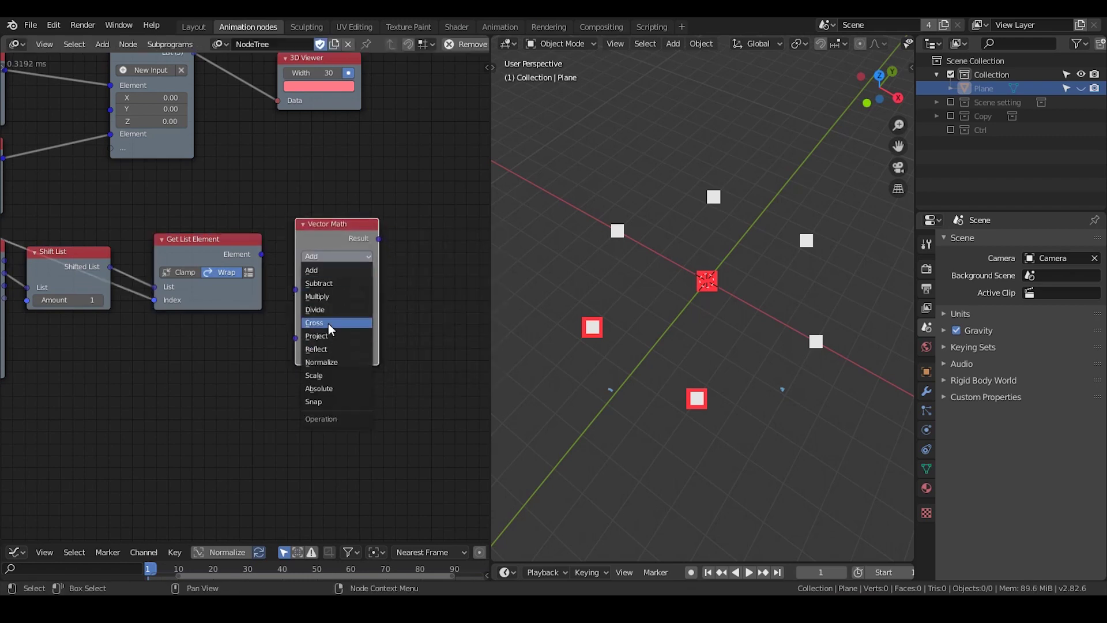
left_click(337, 376)
- Connect the tangent Get List Element's Element output to input A of the Scale node and position the node beside it
left_click_drag(323, 265, 359, 244)
left_click_drag(262, 255, 331, 264)
left_click_drag(372, 203, 332, 219)
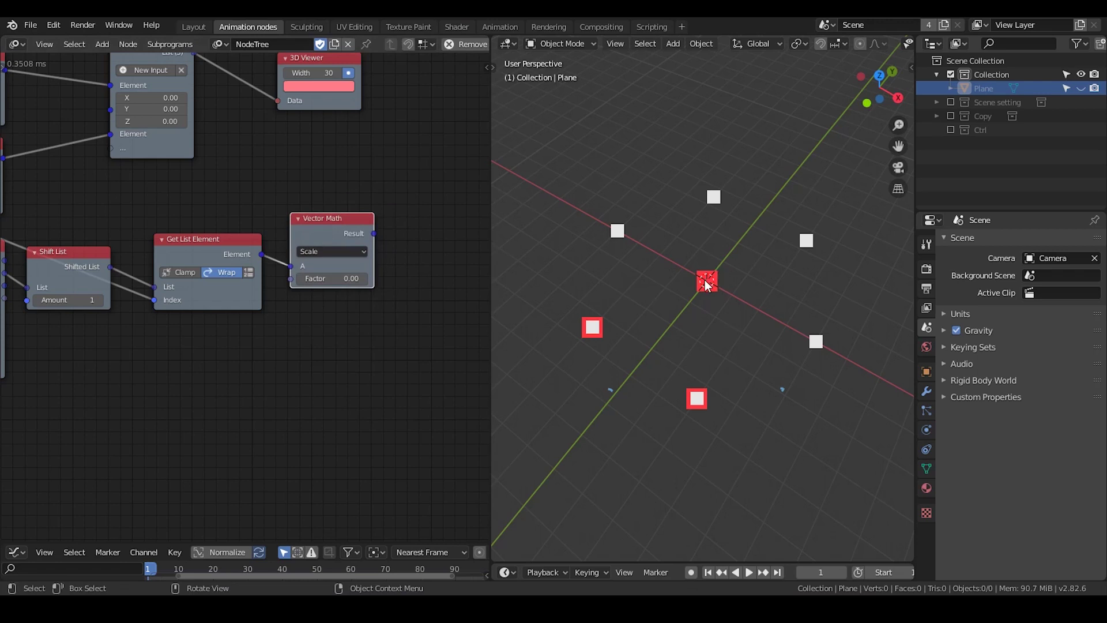
- Annotate the tangent direction with an arrow at the central point, and expose the Scale node's Factor as a loop parameter
mouse_move(713, 287)
left_mouse_down()
mouse_move(749, 303)
mouse_move(736, 313)
left_mouse_up()
mouse_move(131, 289)
middle_mouse_down()
mouse_move(206, 301)
mouse_move(303, 233)
middle_mouse_up()
scroll(206, 301, "down", 2)
left_click_drag(452, 279, 60, 186)
- Set the Factor of the My Loop Invoke Subprogram node to 0.5
middle_click_drag(43, 71, 128, 140)
left_click(222, 111)
type("0.5")
key("Return")
- Add a Transform Vector node beyond the 3D Viewer and feed the Create Vector List output into its vector input
middle_click_drag(424, 352, 243, 285)
scroll(376, 269, "up", 3)
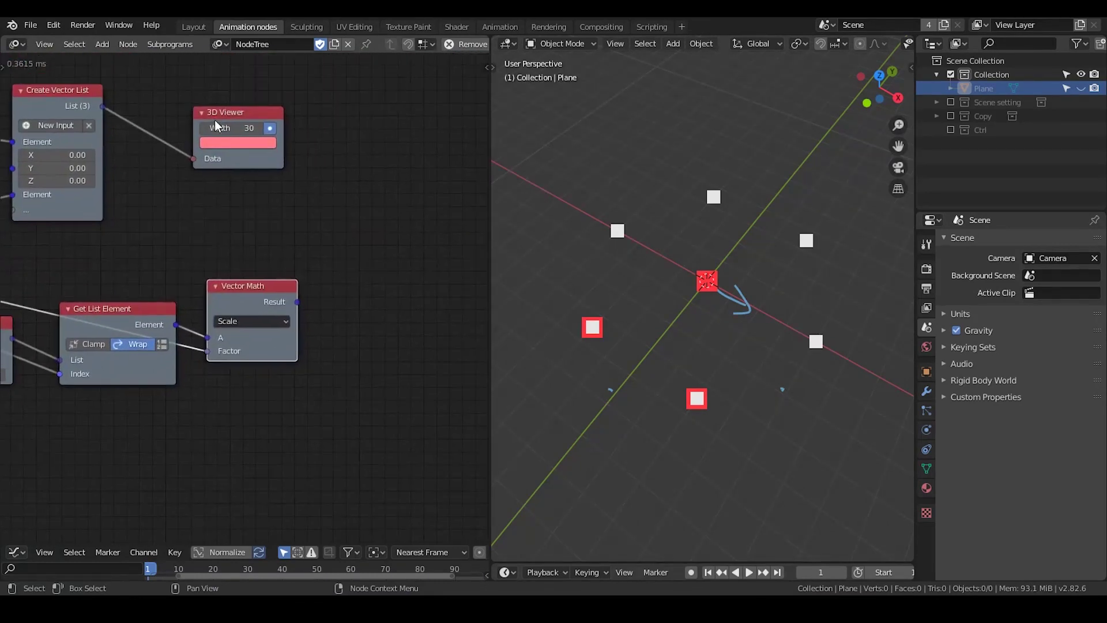
left_click_drag(215, 119, 277, 103)
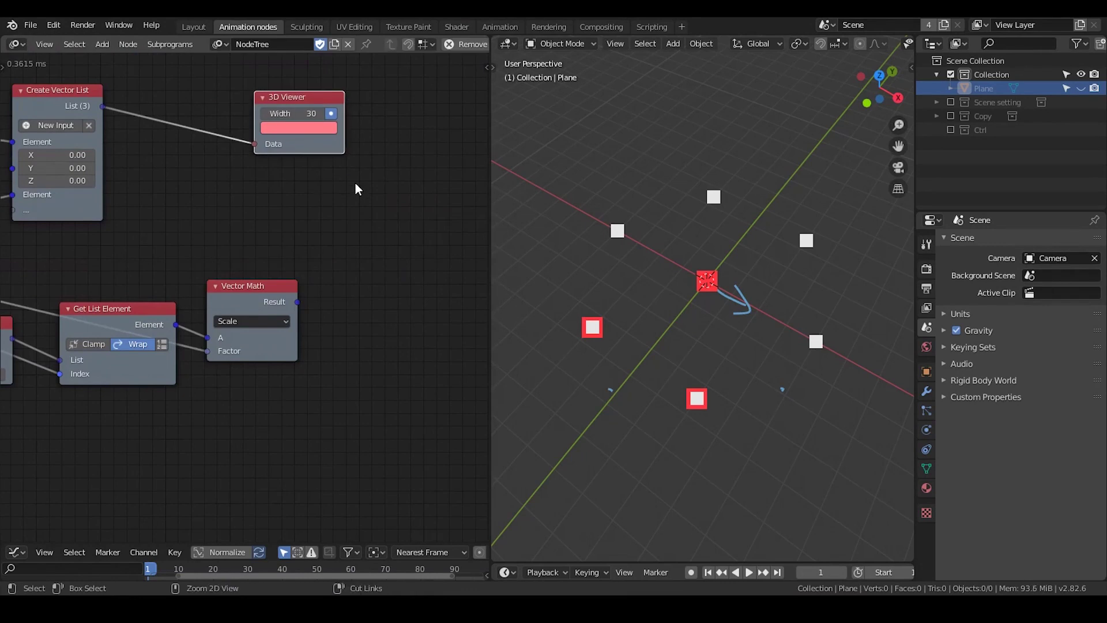
key("ctrl+a")
type("transform v")
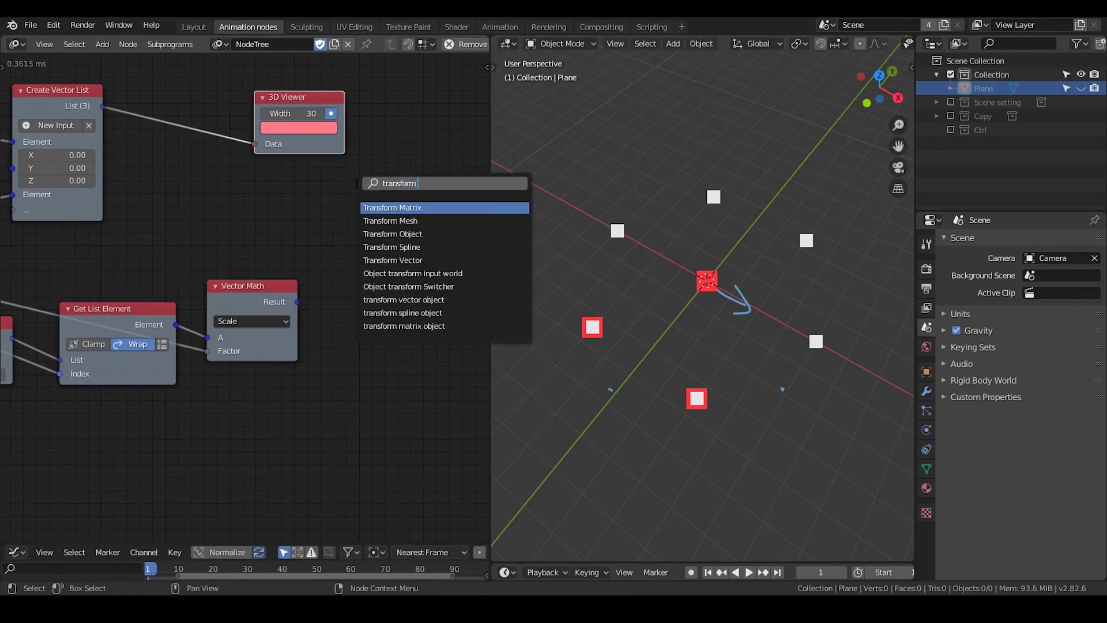
key("Return")
left_click(371, 157)
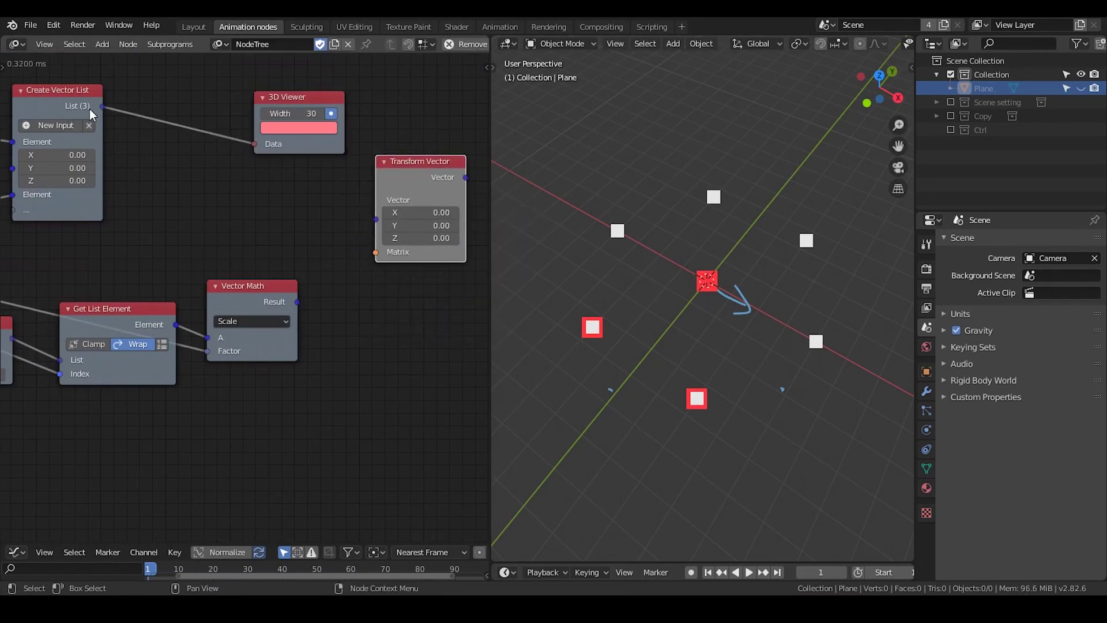
left_click_drag(101, 106, 375, 218)
left_click_drag(396, 174, 440, 168)
- Add a translation-only Compose Matrix node between the Scale node and Transform Vector
middle_click_drag(424, 233, 332, 225)
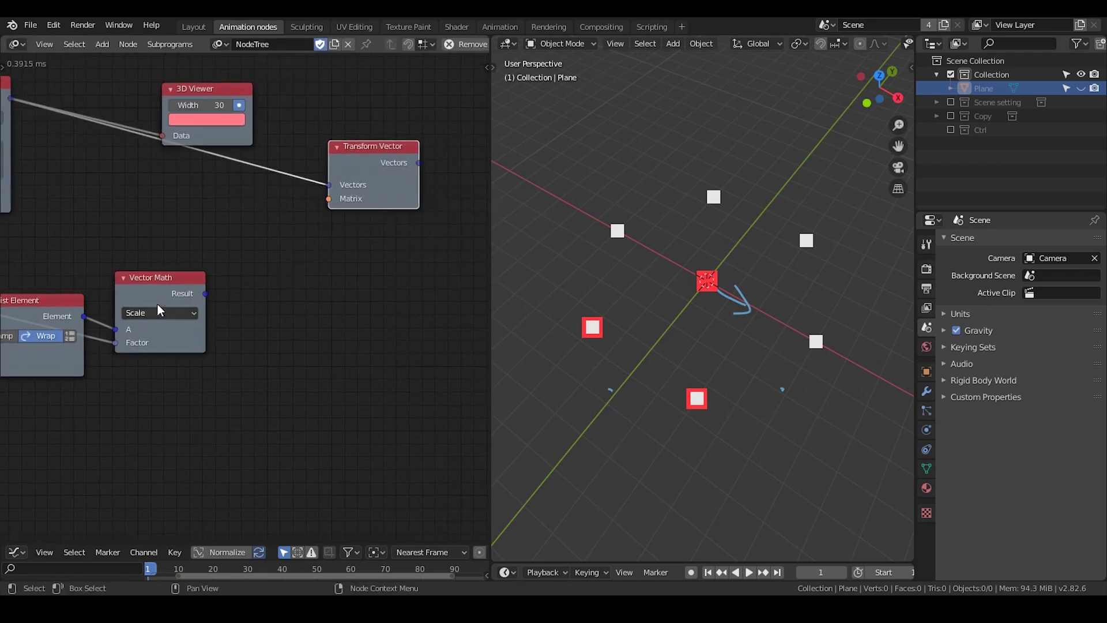
key("ctrl+a")
type("translate")
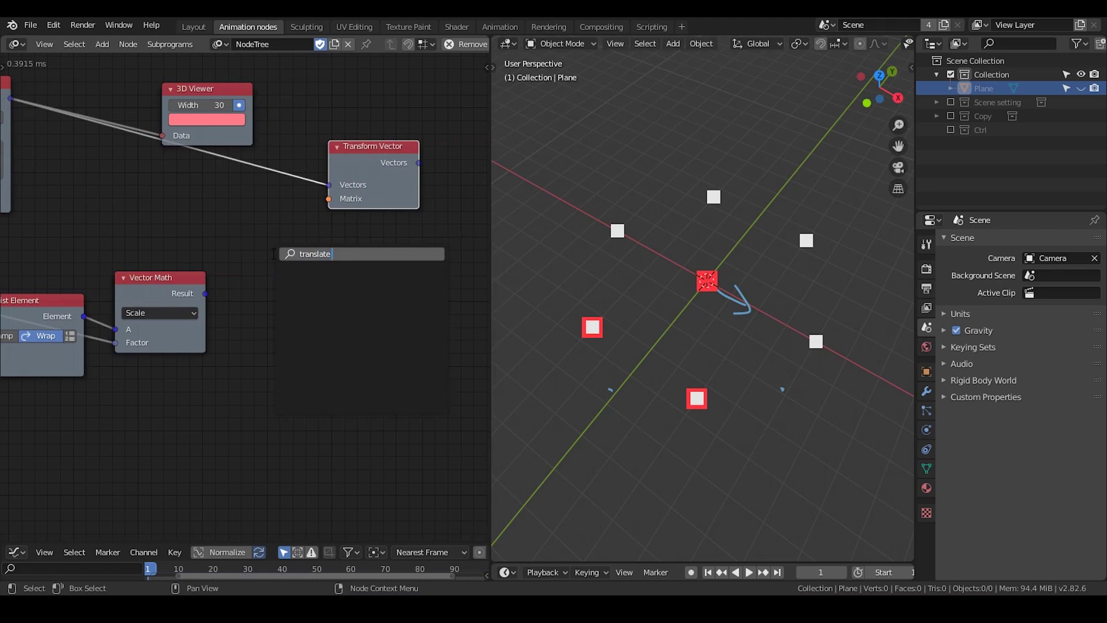
key("BackSpace")
key("Return")
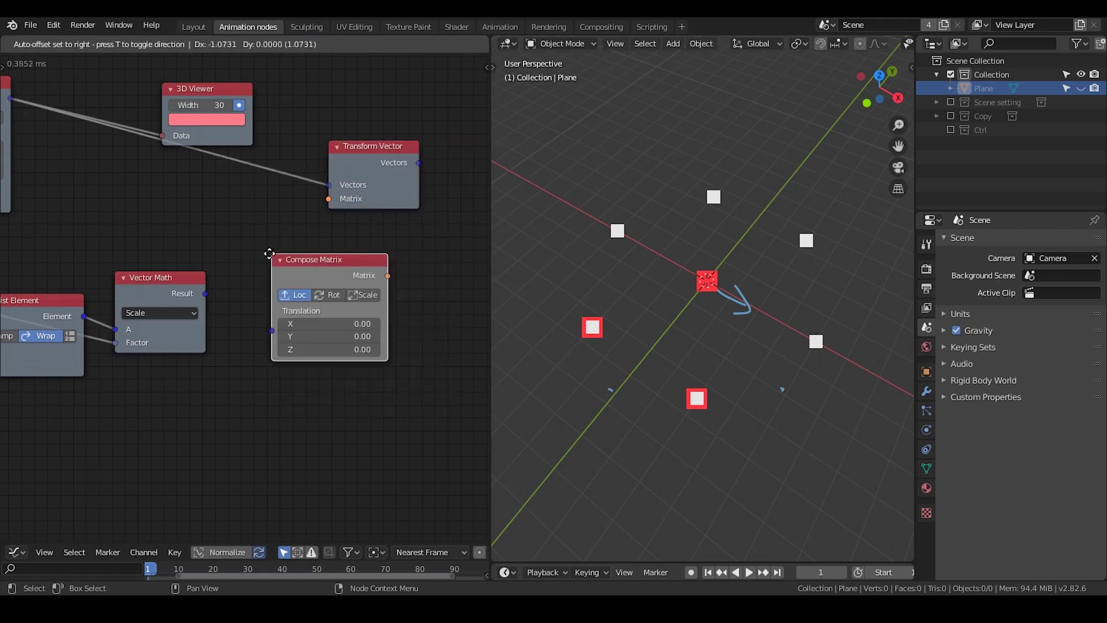
left_click(265, 240)
- Connect the Scale node's Result to Compose Matrix's Translation, and its Matrix output to Transform Vector's Matrix input
left_click_drag(205, 293, 265, 316)
left_click_drag(311, 247, 267, 256)
left_click_drag(335, 271, 400, 194)
middle_click_drag(359, 362, 287, 349)
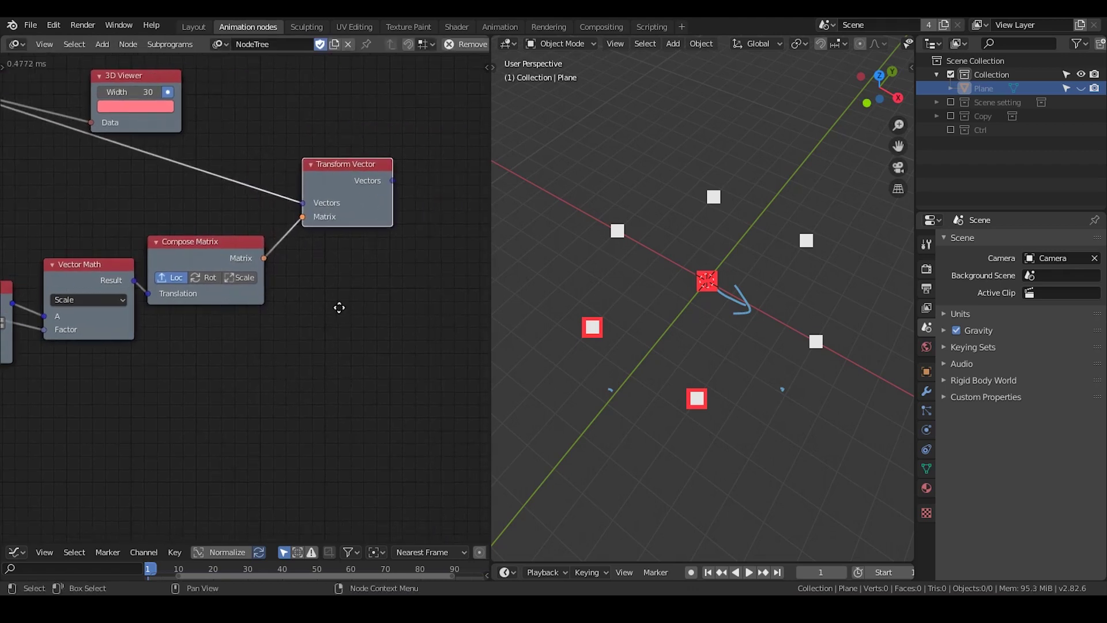
- Add a Combine Mesh node after Transform Vector
middle_click_drag(327, 301, 310, 291)
middle_click_drag(402, 268, 316, 272)
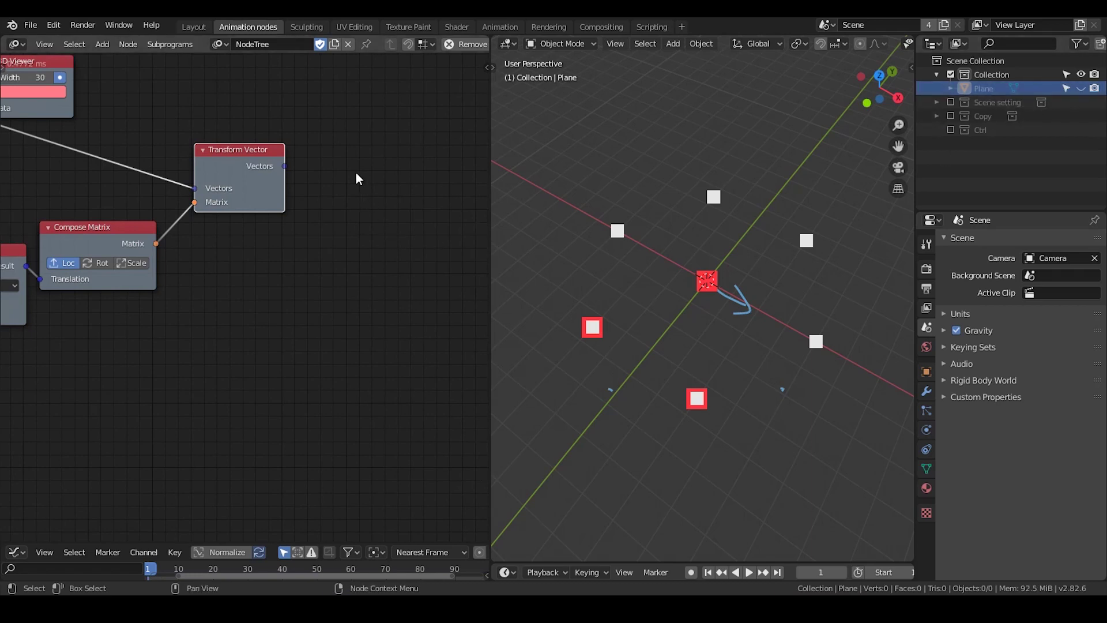
key("ctrl+a")
type("comb")
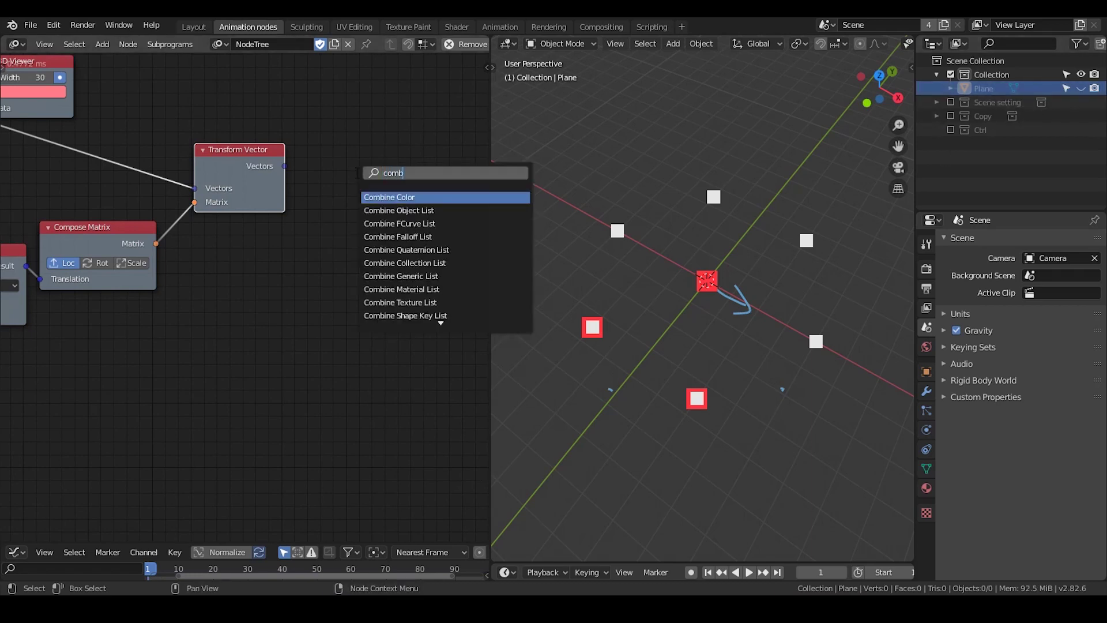
type("ine mesh")
key("Return")
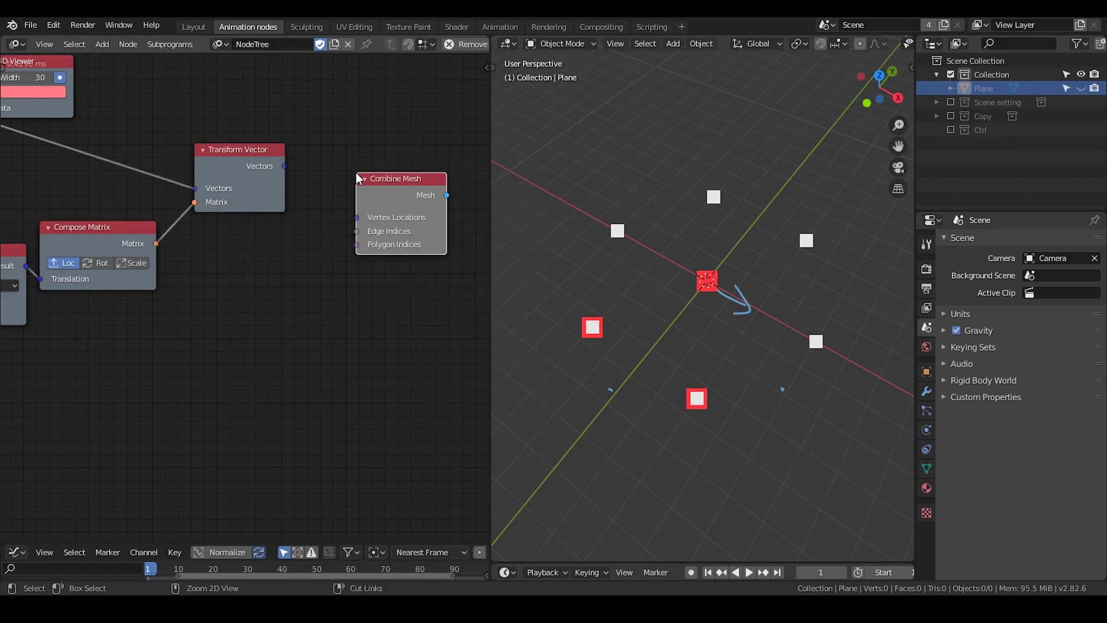
- Add an Object Mesh Data input node below Transform Vector and space it clear of the Combine Mesh node
key("ctrl+a")
type("object mes")
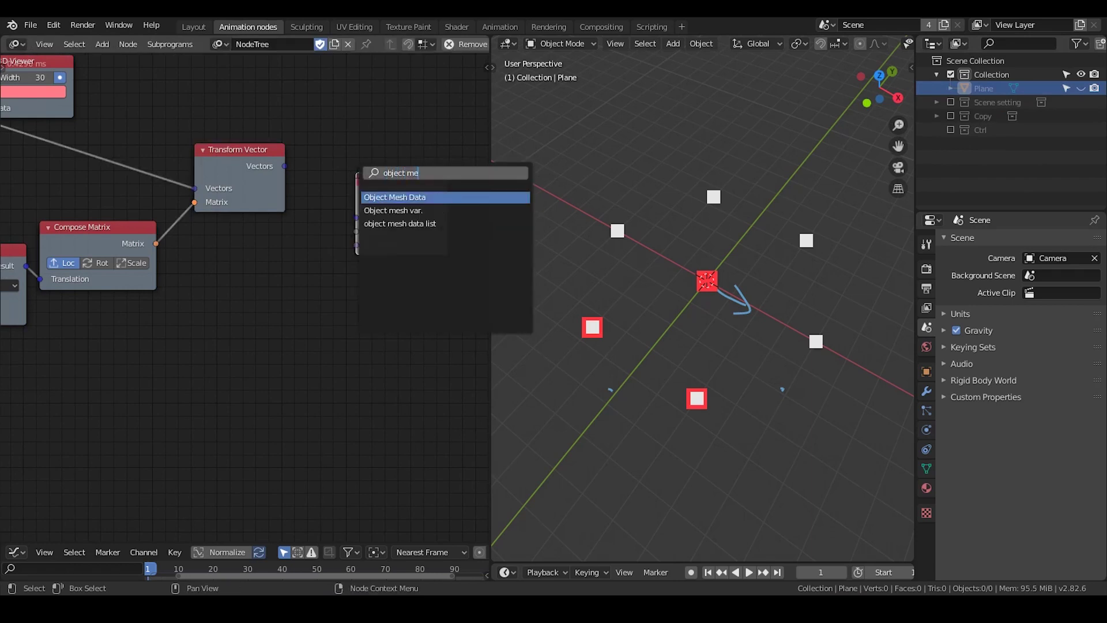
key("Return")
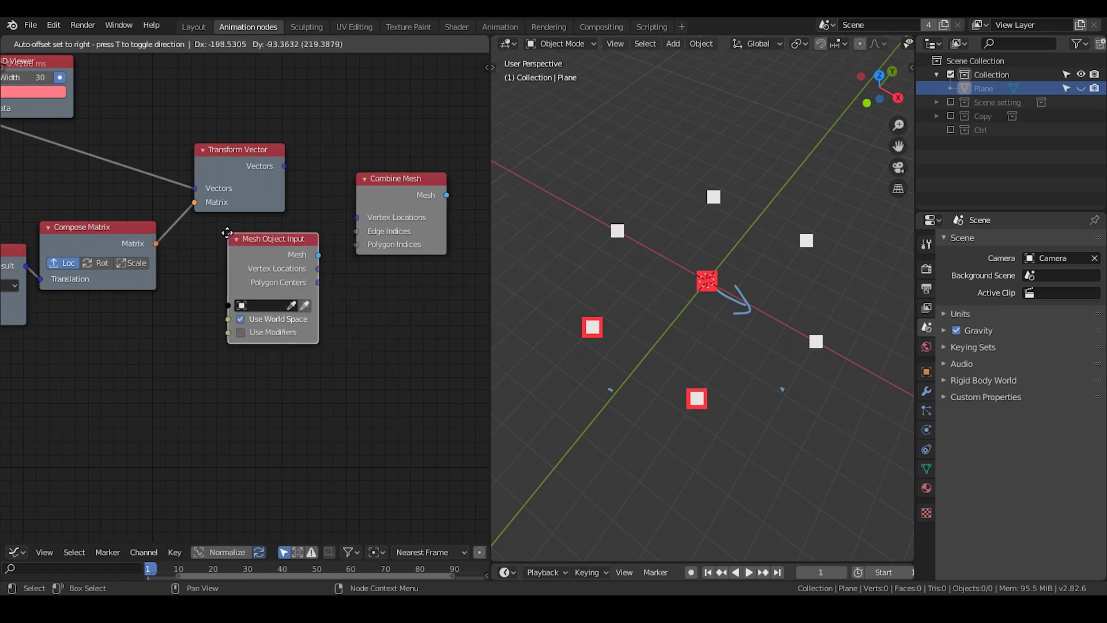
left_click(277, 242)
left_click(384, 185)
left_click_drag(384, 184, 405, 158)
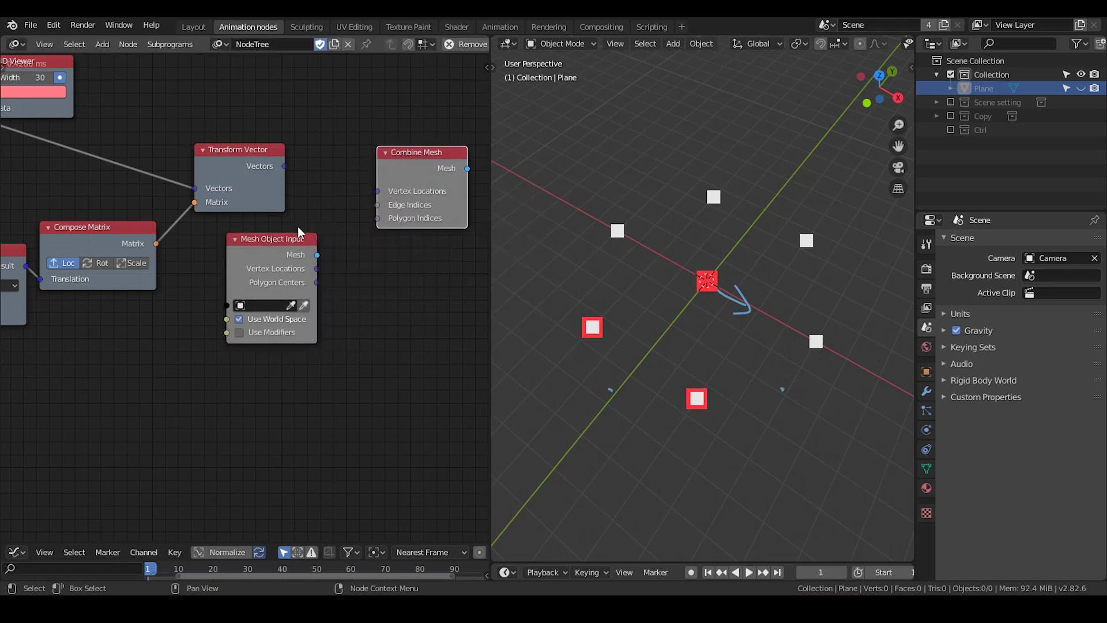
left_click_drag(312, 279, 292, 288)
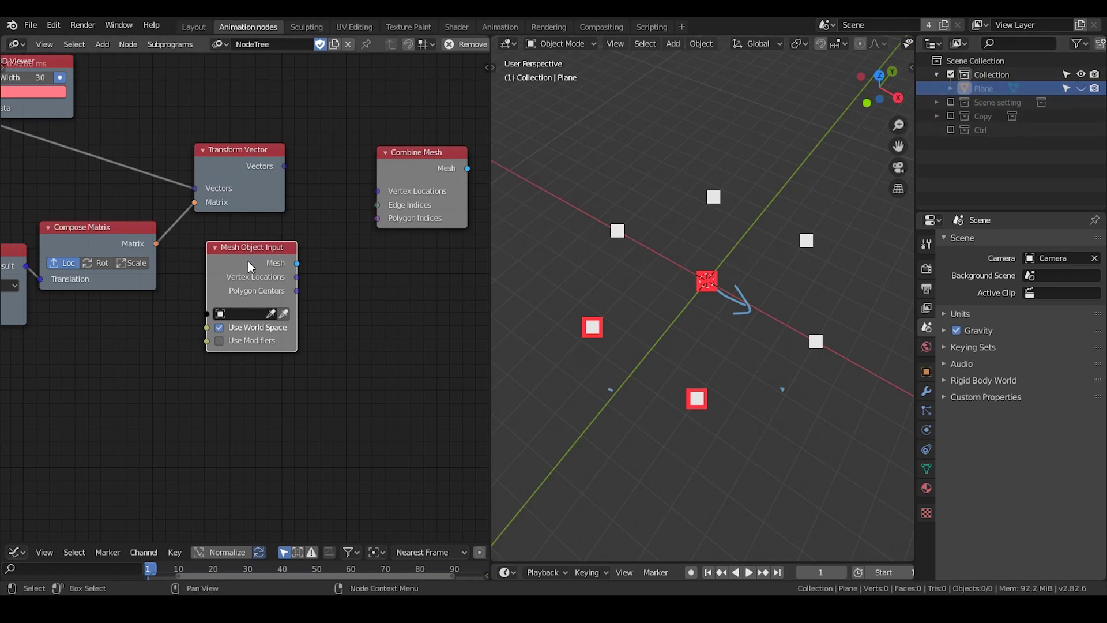
- Expose Mesh Object Input's index outputs, link them to Combine Mesh's index inputs, and assign the Plane object as its source
key("u")
left_click(298, 278)
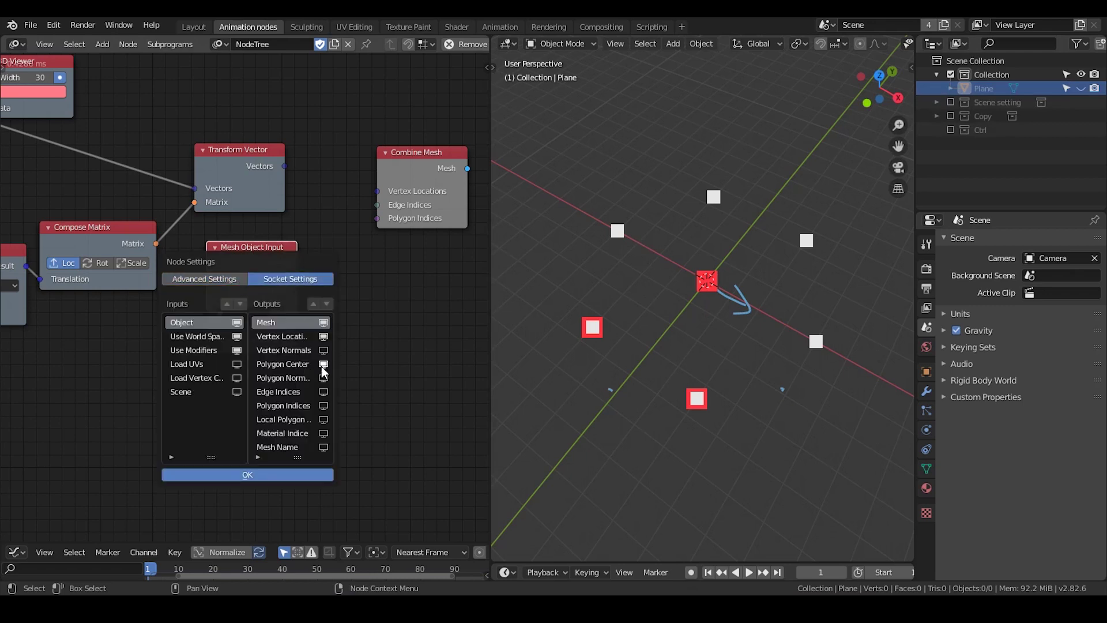
left_click(268, 473)
left_click_drag(295, 293, 378, 219)
left_click(271, 327)
- Connect Transform Vector's Vectors output to Combine Mesh's Vertex Locations and tidy the spacing of these nodes
left_click_drag(283, 165, 378, 191)
middle_click_drag(344, 289, 222, 275)
scroll(126, 348, "down", 11)
left_click_drag(262, 281, 252, 282)
left_click_drag(312, 251, 290, 258)
- Add a Mesh List generator output to My Loop and connect Combine Mesh's Mesh output to it
middle_click_drag(146, 267, 290, 262)
scroll(266, 284, "down", 3)
left_click(21, 257)
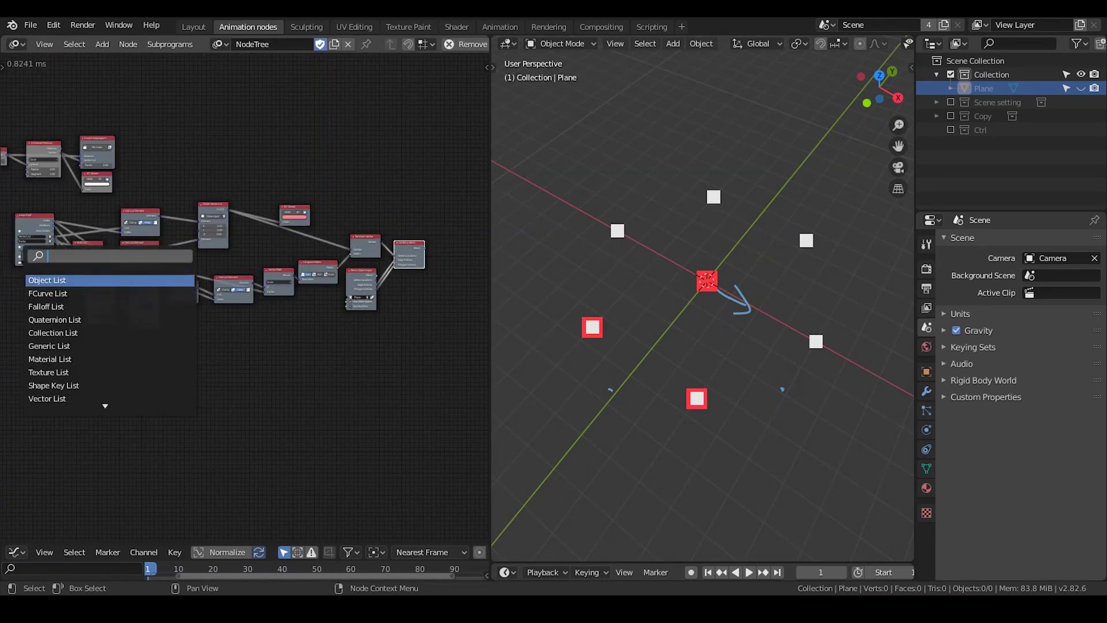
type("mesh")
key("Return")
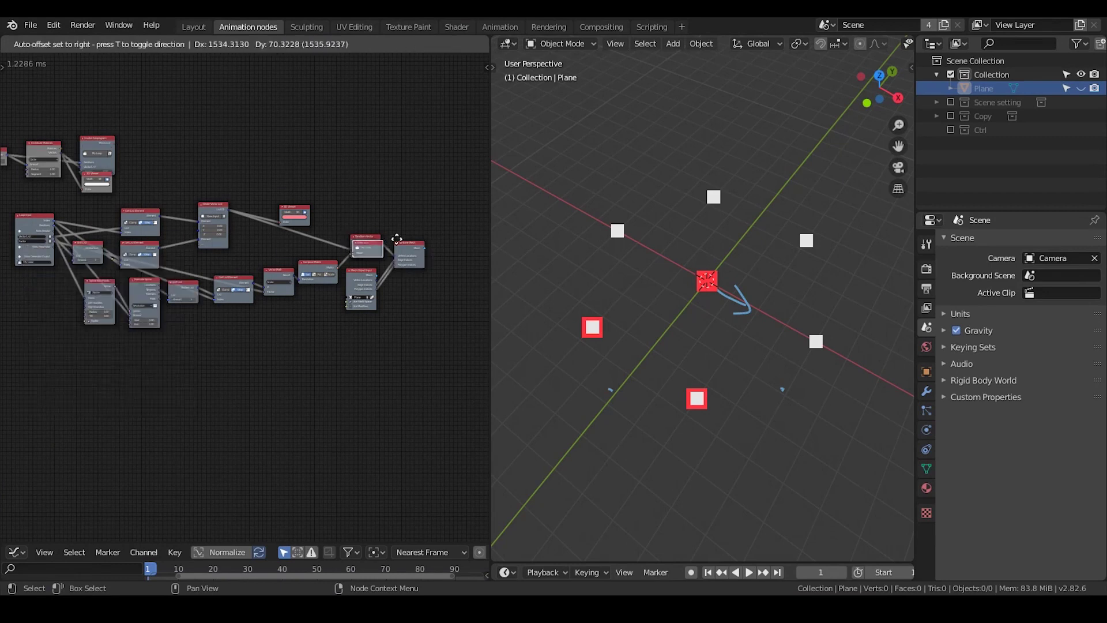
left_click(441, 243)
left_click_drag(425, 248, 442, 254)
middle_click_drag(145, 266, 287, 291)
scroll(287, 291, "up", 10)
scroll(170, 231, "up", 3)
left_click(113, 230)
type("mesh")
key("Escape")
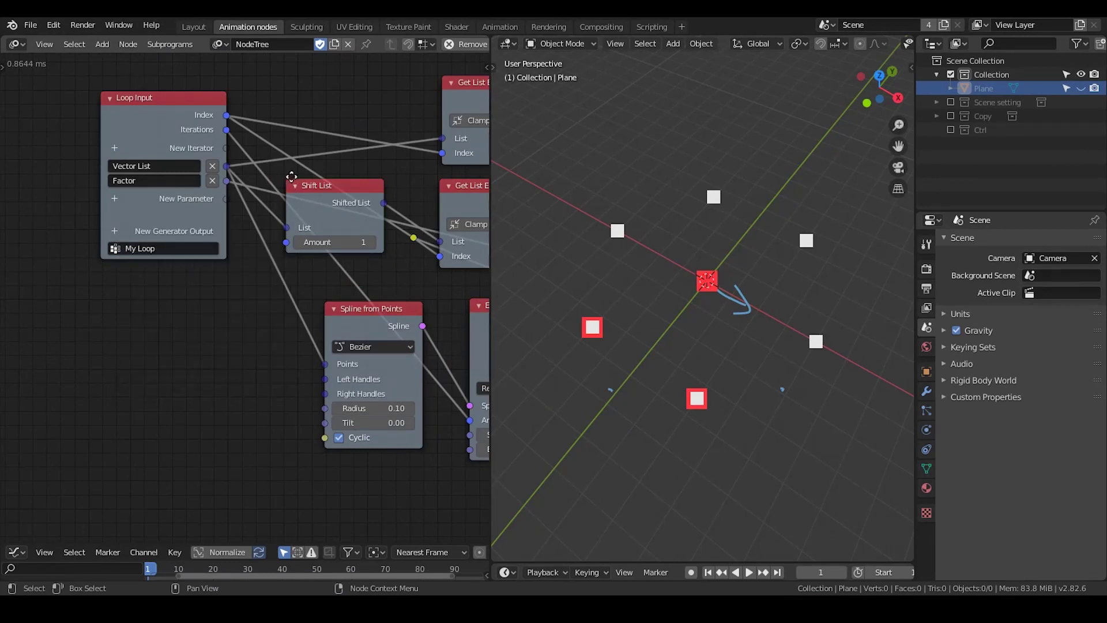
- Move the white 3D Viewer below Invoke Subprogram and add a Mesh Object Output node beside the subprogram
middle_click_drag(280, 210, 203, 460)
middle_click_drag(270, 294, 220, 339)
left_click_drag(237, 254, 234, 278)
key("ctrl+a")
type("mesh ob")
key("Down")
key("Return")
left_click(376, 132)
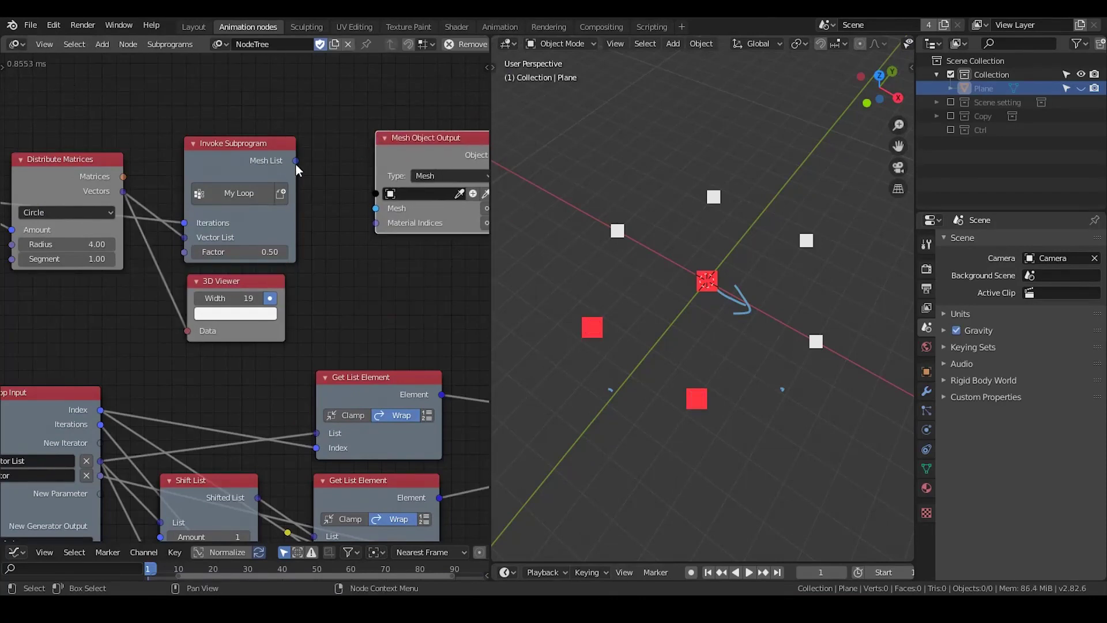
- Connect Invoke Subprogram's Mesh List to Mesh Object Output's Mesh input through Join Mesh List, and arrange these nodes
left_click_drag(295, 161, 376, 208)
middle_click_drag(409, 171, 323, 189)
left_click_drag(339, 158, 403, 152)
left_click_drag(270, 171, 288, 179)
left_click(313, 190)
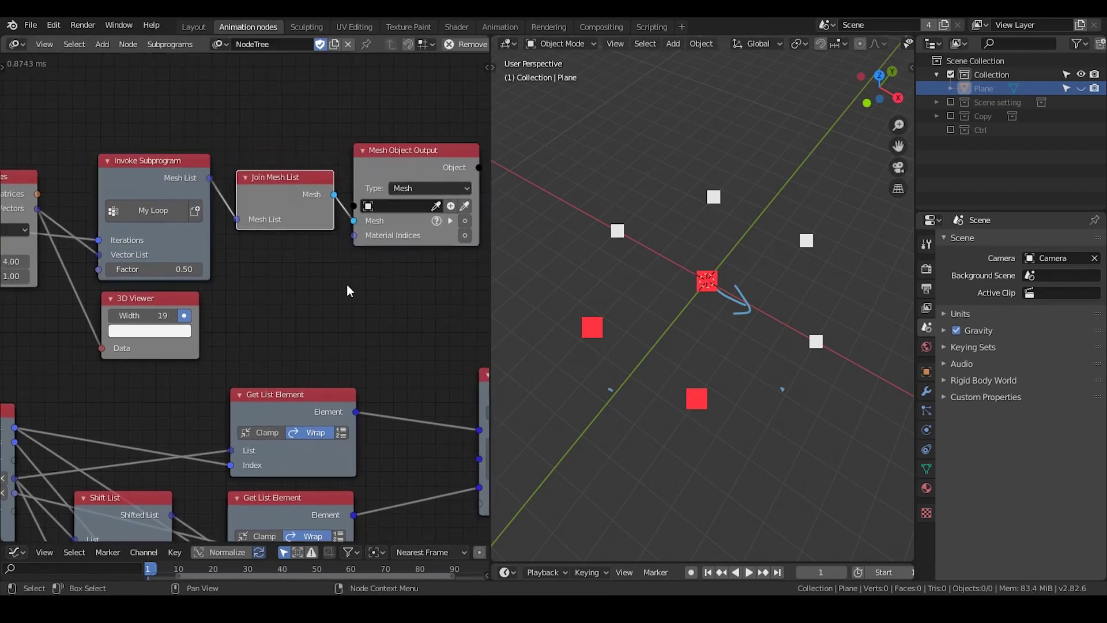
- Create a new target object for the Mesh Object Output node and select it in the scene
middle_click_drag(349, 289, 272, 274)
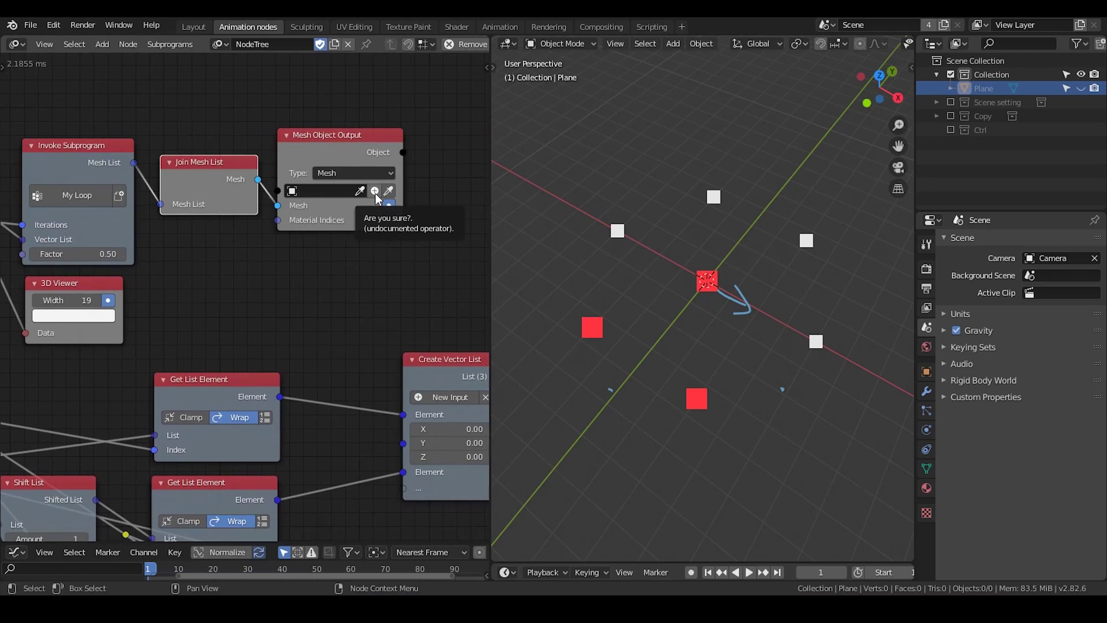
left_click(375, 191)
middle_click_drag(721, 266, 733, 293)
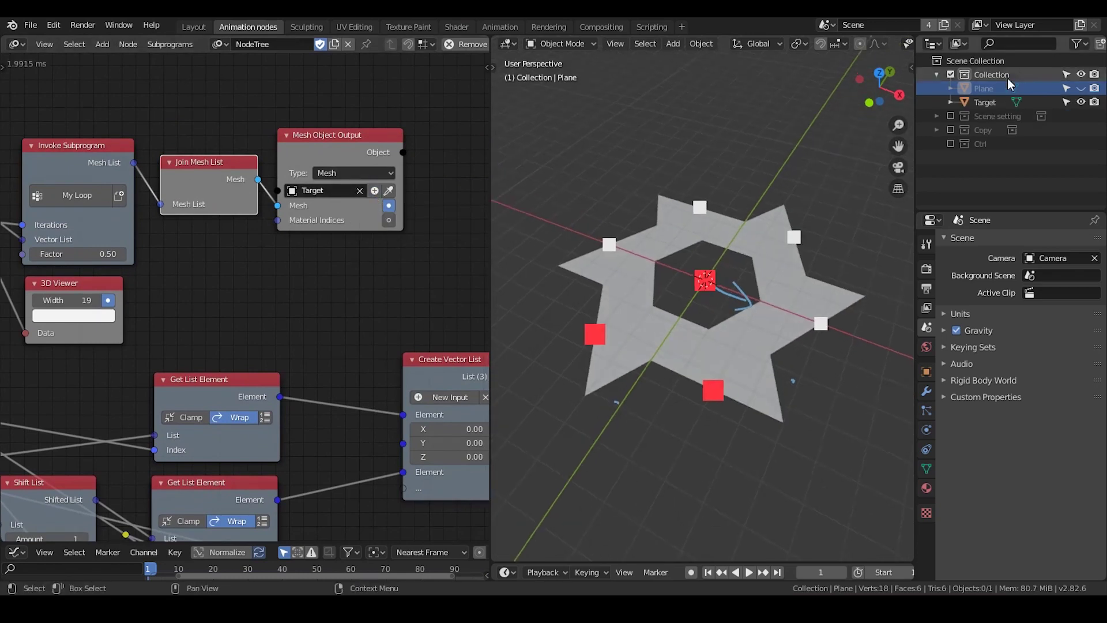
left_click(985, 102)
mouse_move(728, 272)
middle_mouse_down()
mouse_move(749, 254)
mouse_move(717, 263)
middle_mouse_up()
- Reduce the My Loop subprogram's Factor to 0.26 to narrow the iris opening
middle_click_drag(109, 268, 185, 247)
mouse_move(186, 234)
left_mouse_down()
mouse_move(120, 234)
mouse_move(186, 234)
mouse_move(172, 234)
left_mouse_up()
scroll(640, 335, "up", 3)
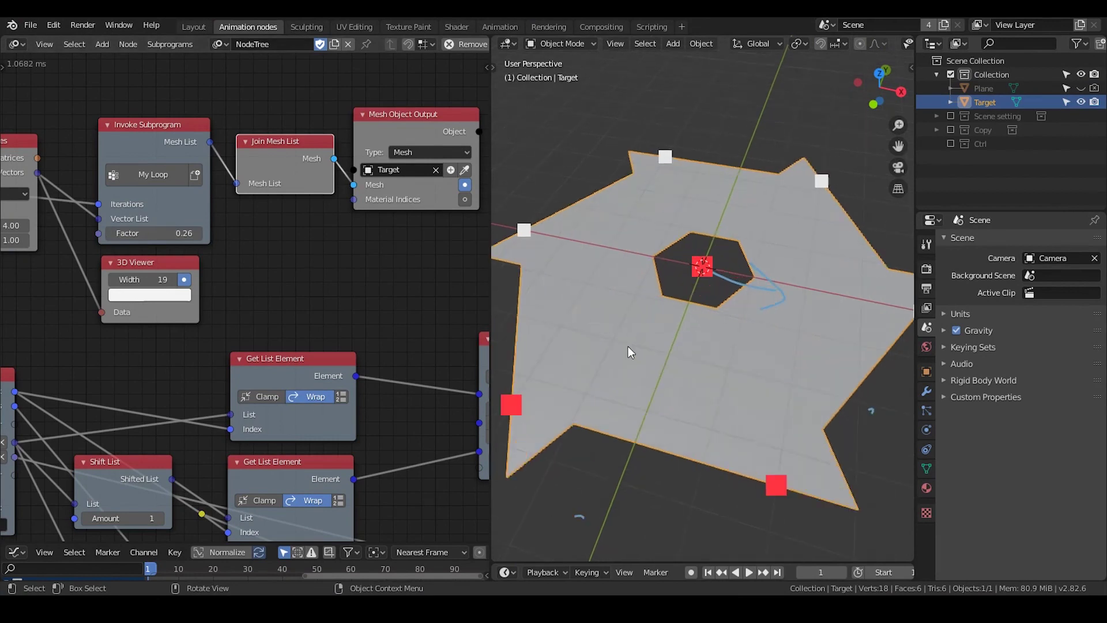
- Add a Solidify modifier to the Target object and set its thickness to 0.23 m
middle_click_drag(649, 343, 911, 332)
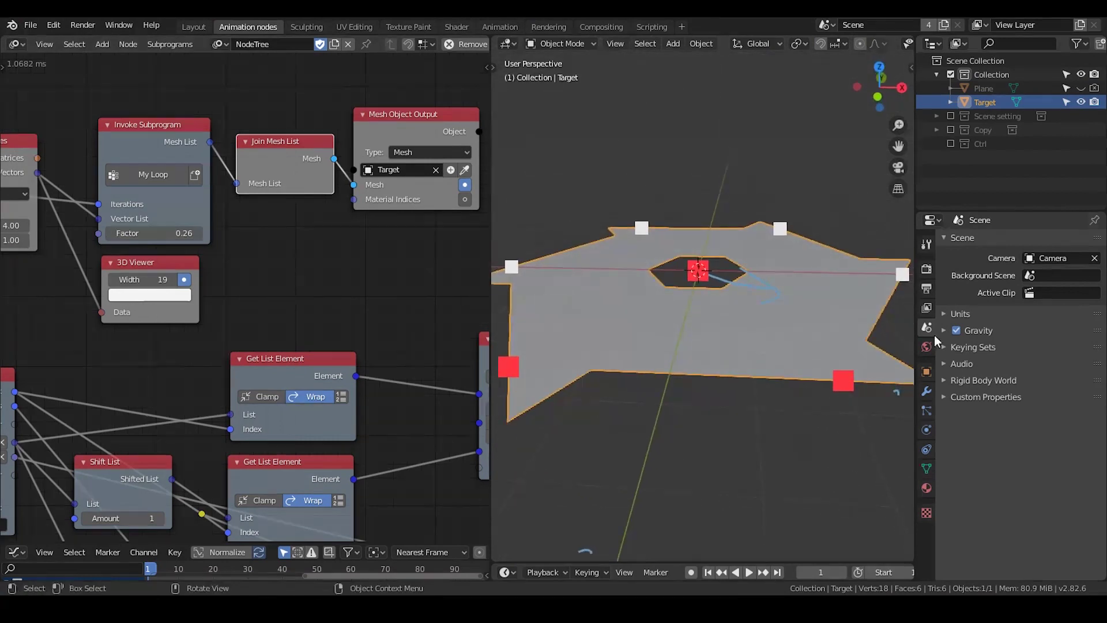
left_click(926, 391)
left_click(990, 243)
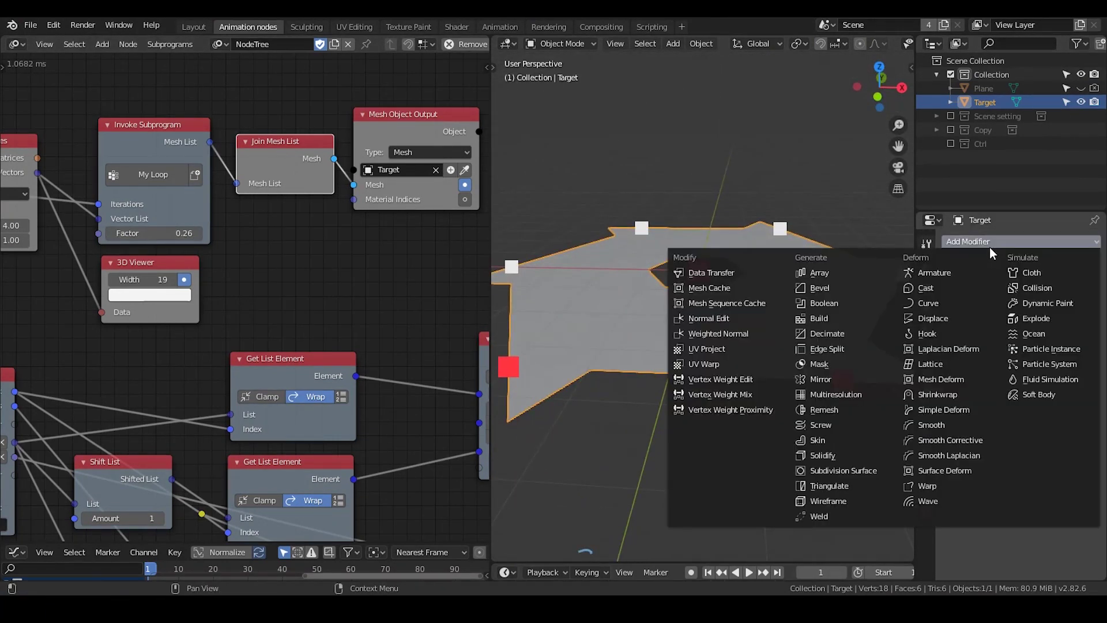
left_click(825, 457)
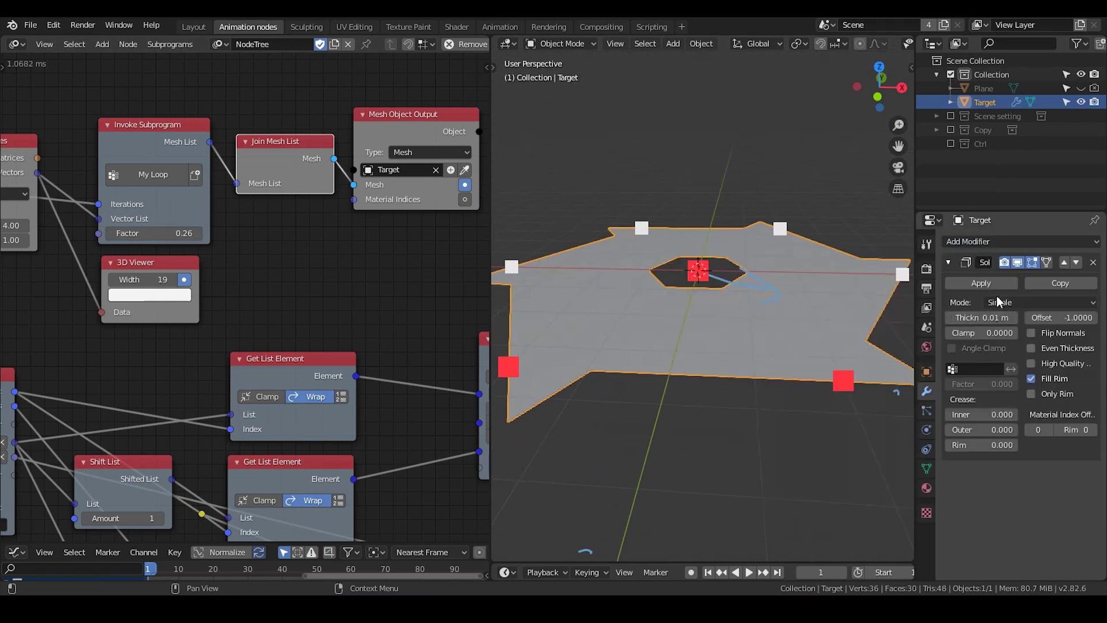
left_click_drag(980, 318, 1009, 318)
- Add a Bevel modifier to the Target object and deselect it to view the blades
left_click(995, 241)
left_click(840, 288)
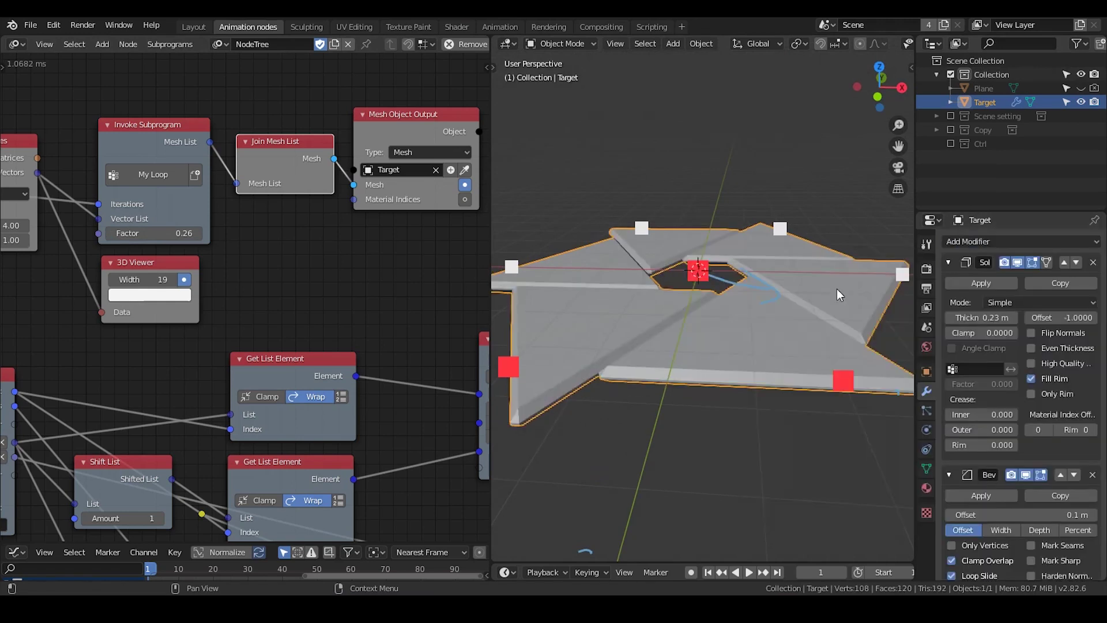
middle_click_drag(743, 345, 721, 389)
scroll(700, 362, "down", 3)
left_click(715, 199)
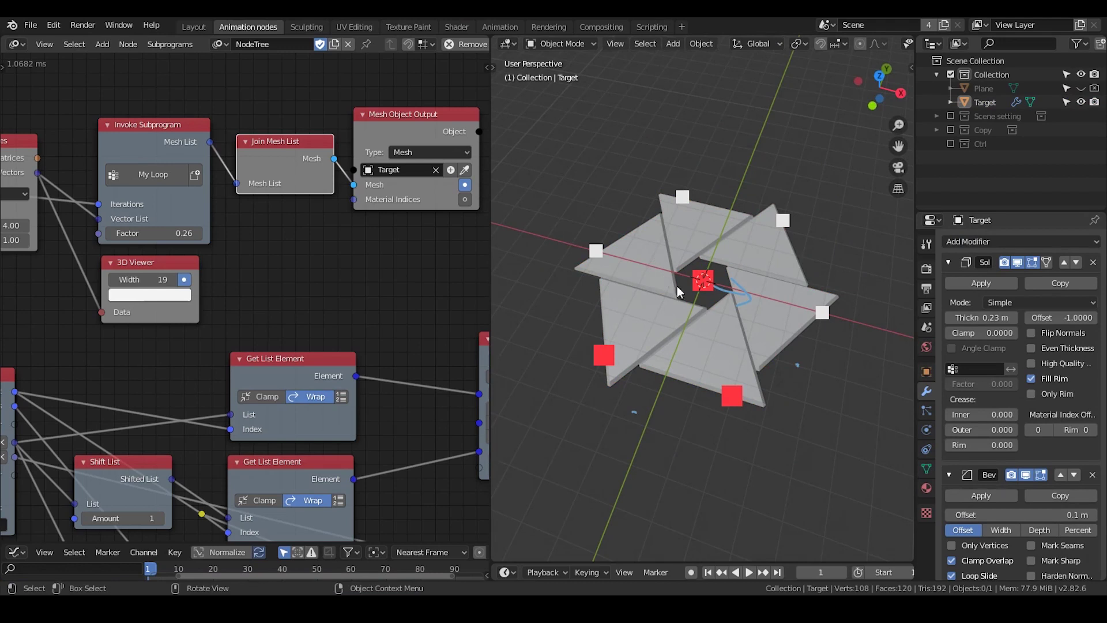
- Add a cylinder at the iris centre and scale it up until it covers most of the blade area
scroll(670, 348, "up", 6)
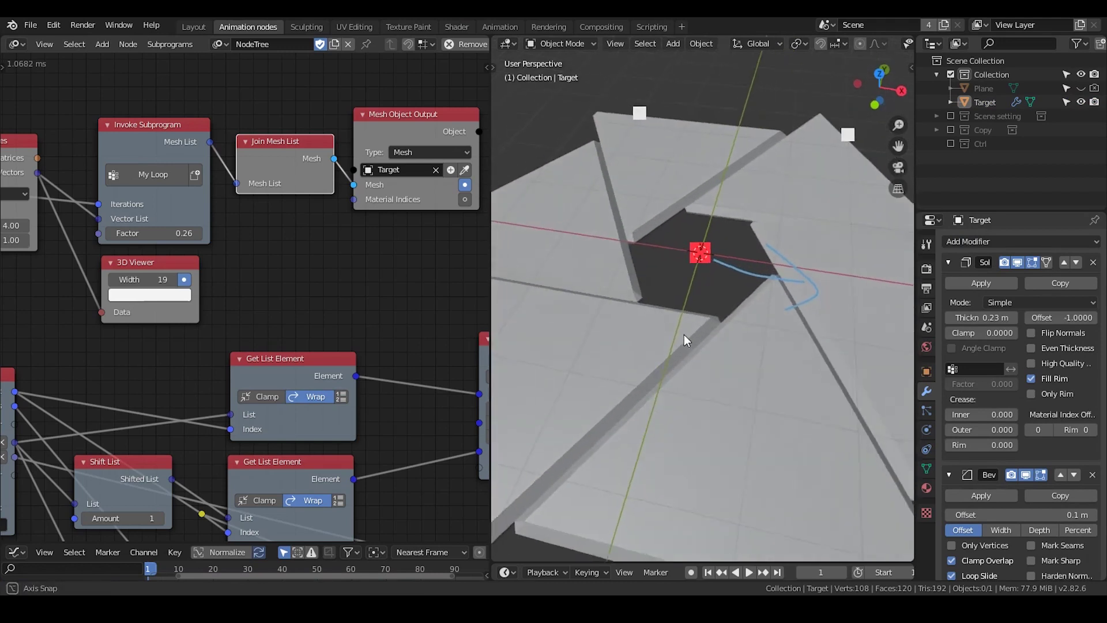
scroll(690, 314, "down", 4)
key("shift+a")
mouse_move(692, 227)
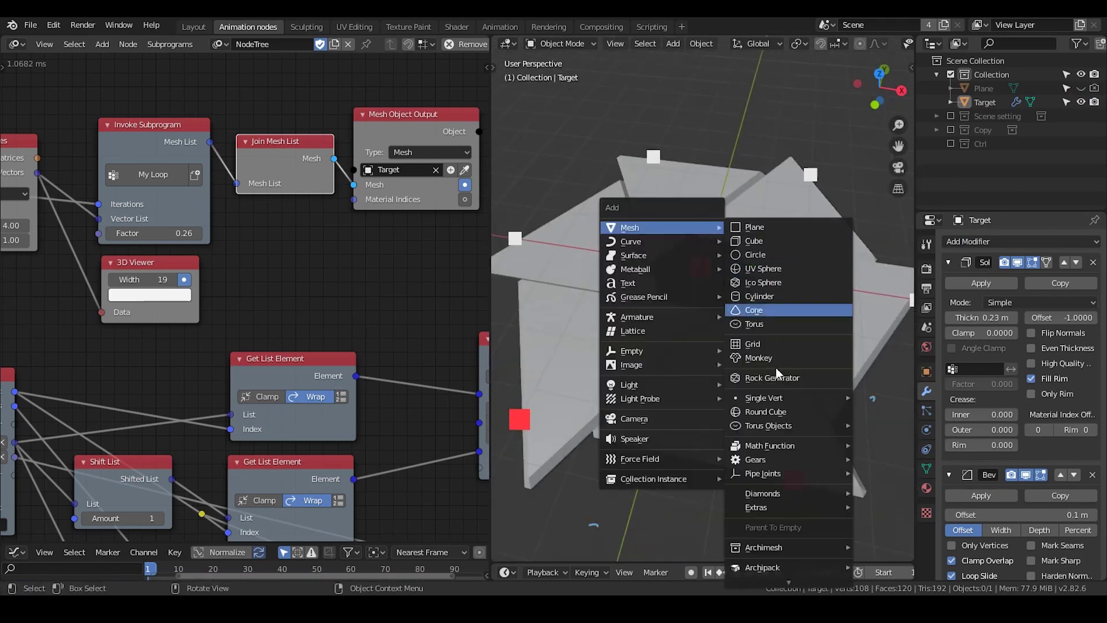
left_click(760, 297)
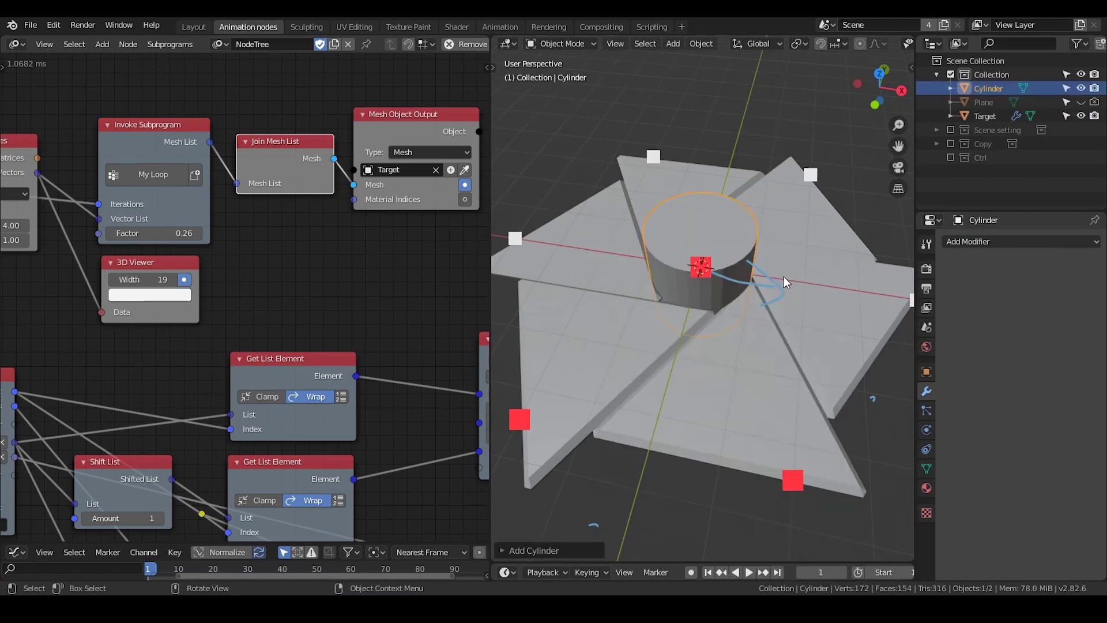
key("s")
left_click(928, 270)
- Collapse the Target object's Solidify and Bevel modifiers and add a Boolean modifier that uses the cylinder as its object
left_click(880, 286)
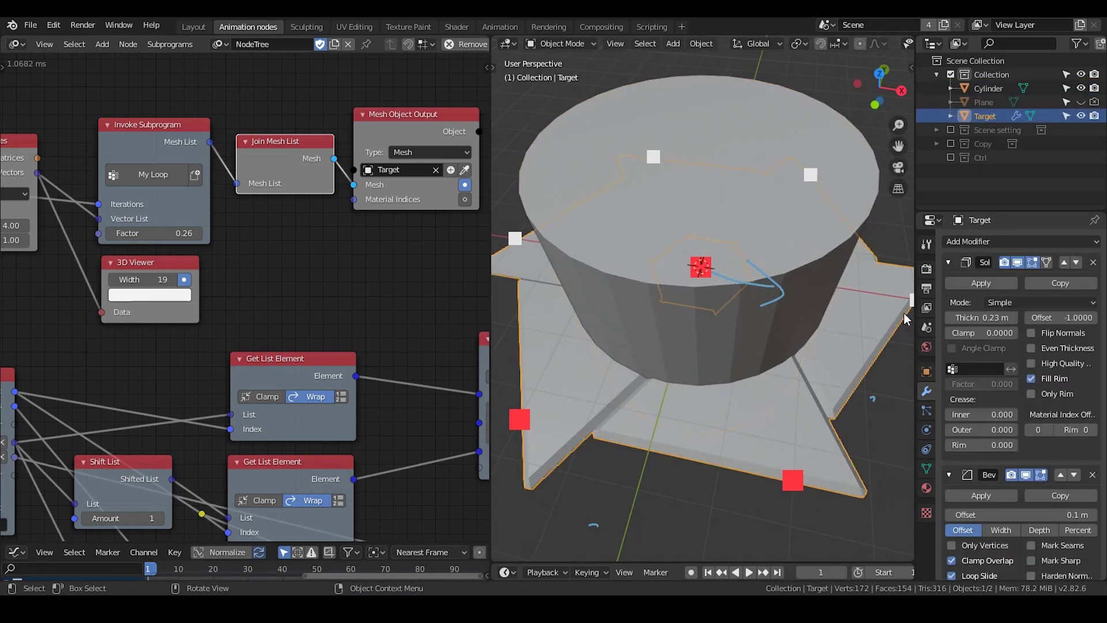
left_click(949, 262)
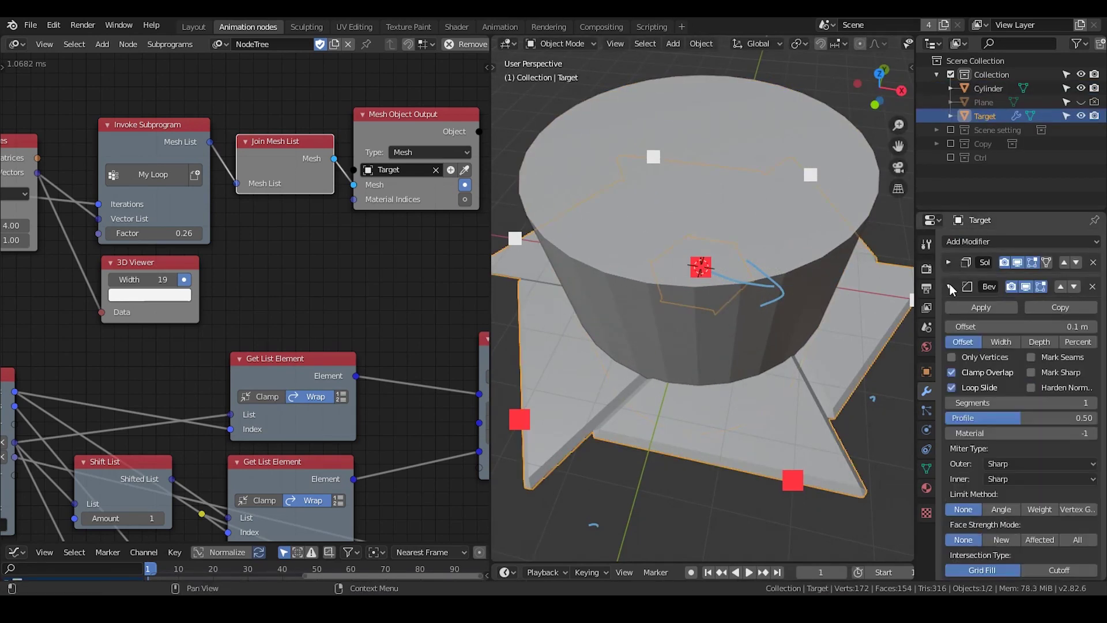
left_click(949, 283)
left_click(986, 243)
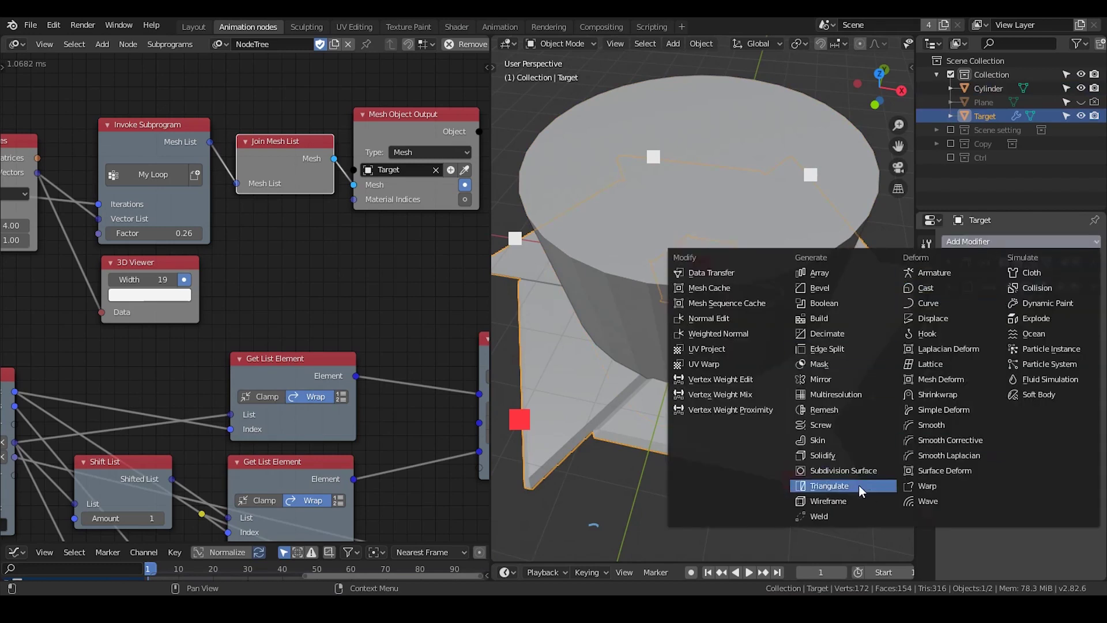
left_click(835, 304)
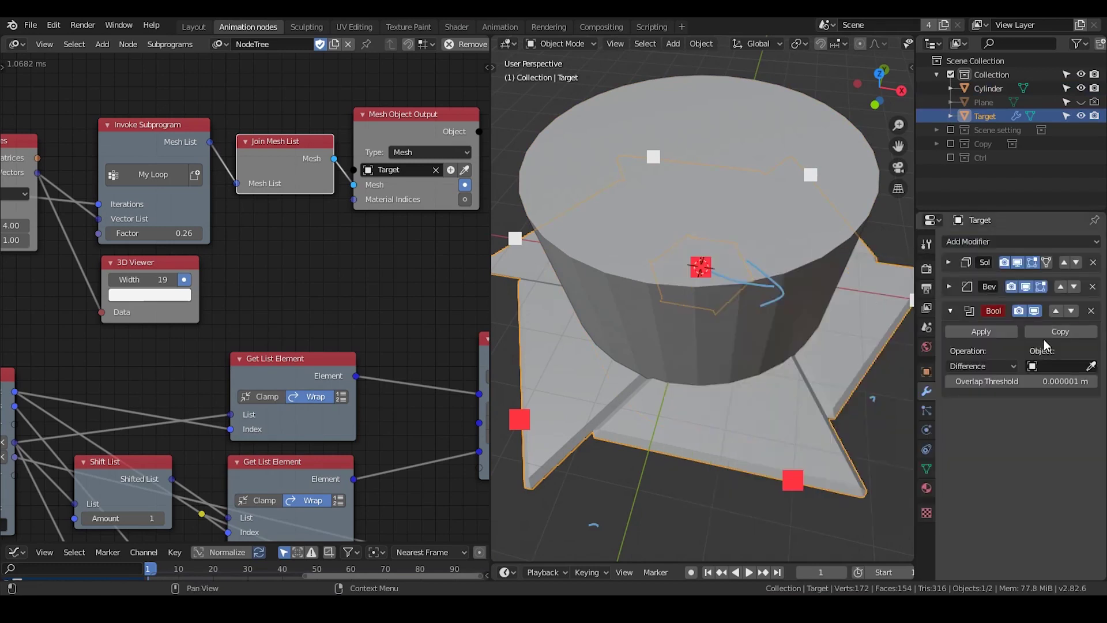
left_click(1091, 366)
left_click(753, 230)
- Hide the cylinder in the viewport and set the Target's Boolean operation to Intersect to trim the blades into a round outline
left_click(1081, 88)
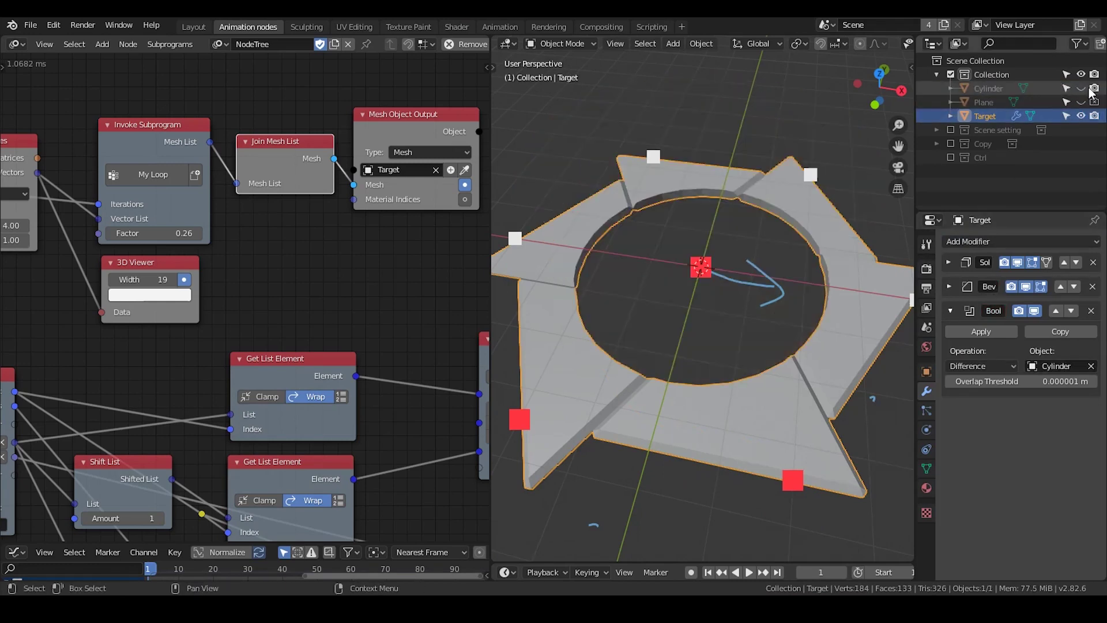
left_click(982, 365)
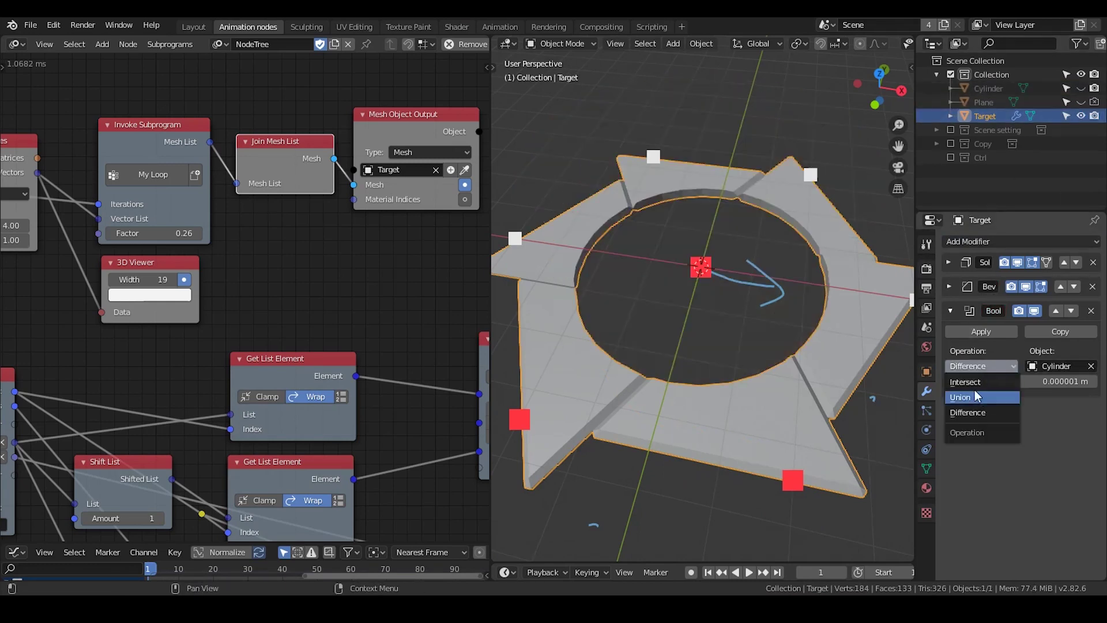
left_click(966, 382)
scroll(678, 321, "up", 3)
mouse_move(673, 335)
middle_mouse_down()
mouse_move(702, 276)
mouse_move(731, 273)
mouse_move(718, 310)
mouse_move(695, 310)
mouse_move(741, 296)
mouse_move(662, 320)
middle_mouse_up()
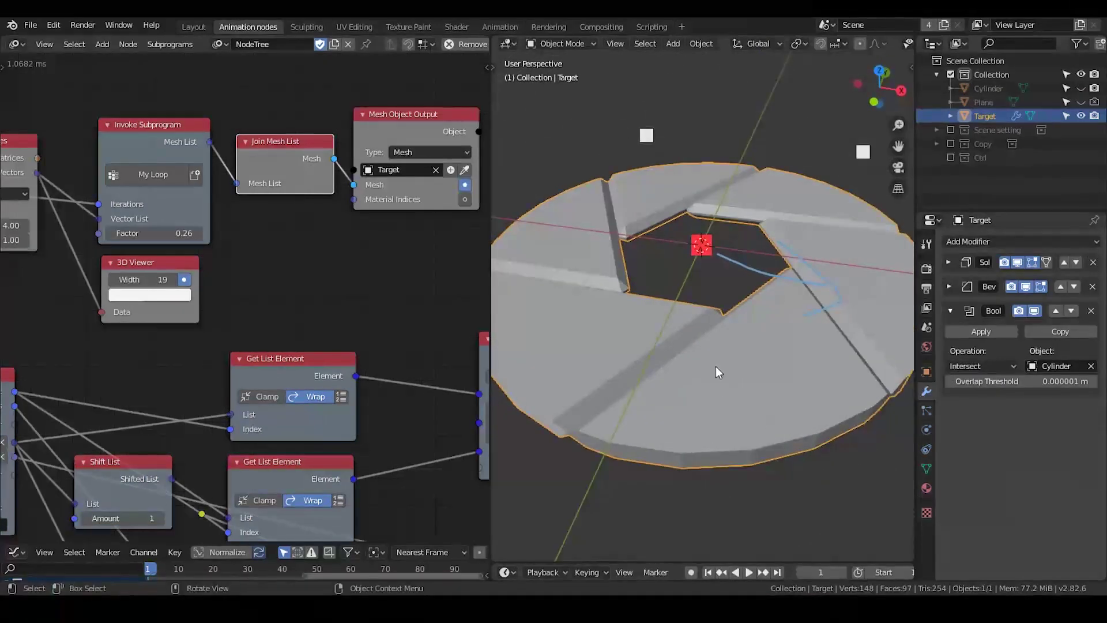
middle_click_drag(642, 376, 639, 404)
scroll(638, 403, "down", 2)
middle_click_drag(664, 349, 686, 350)
- Reduce the Integer Input node's value to 3 to try the iris with fewer blades
middle_click_drag(124, 238, 58, 174)
left_click(54, 173)
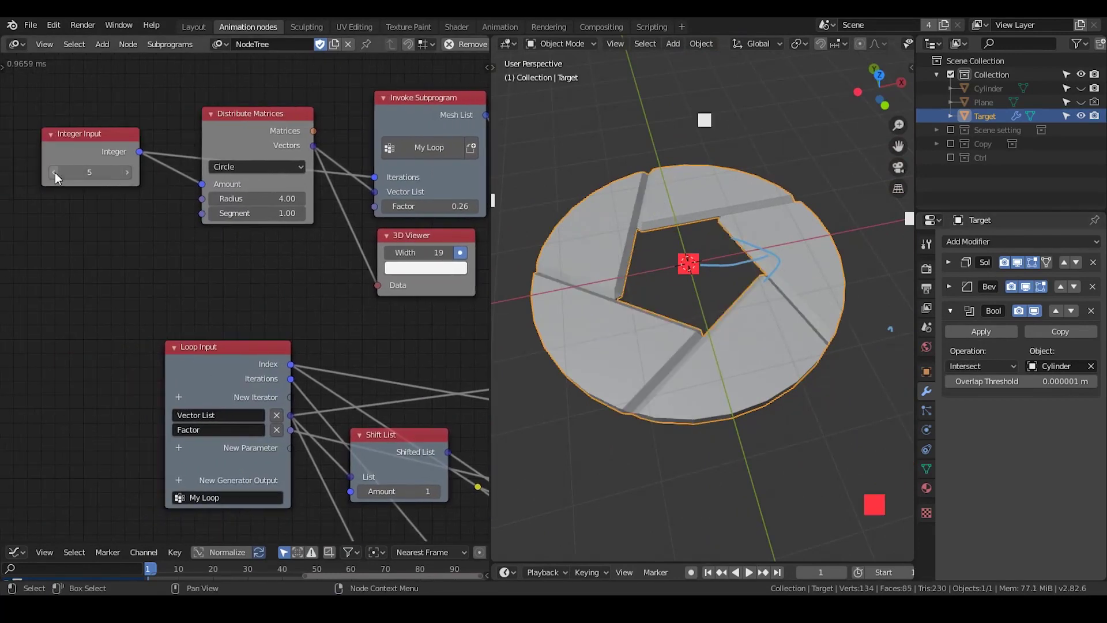
left_click(55, 173)
left_click(55, 173)
left_click(55, 173)
left_click(127, 173)
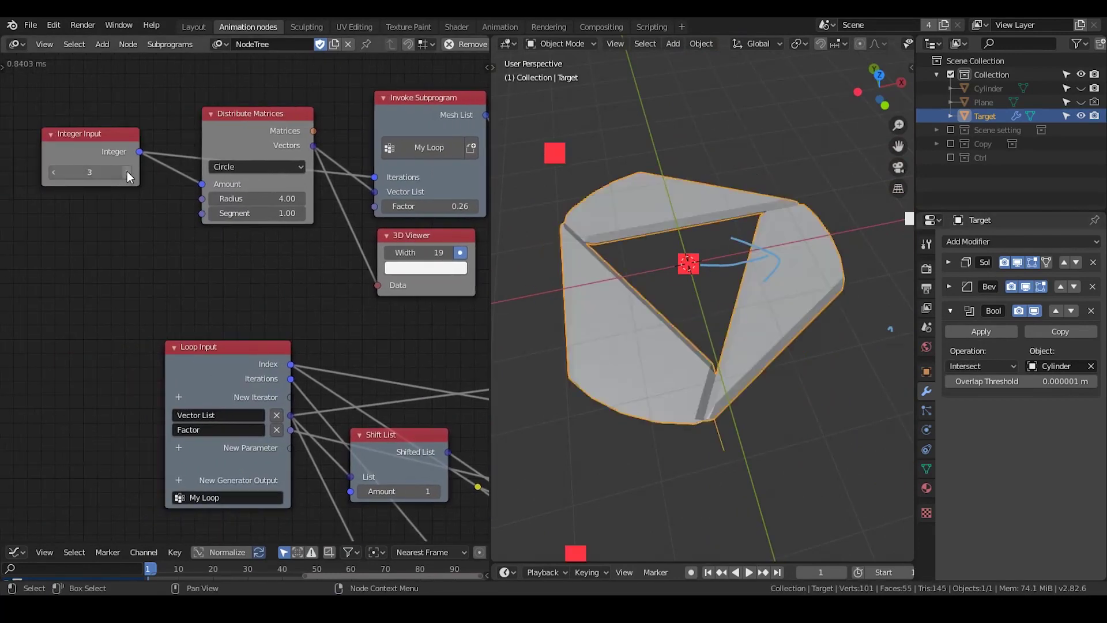
- Raise the Integer Input value to 9 for a nine-blade iris and collapse the Boolean modifier
left_click(128, 173)
left_click(128, 173)
left_click(128, 173)
left_click(128, 173)
left_click(128, 173)
left_click(128, 173)
middle_click_drag(629, 292, 721, 286)
left_click(951, 311)
- Delete the 3D Viewer nodes that draw the white and red point markers around the iris
middle_click_drag(347, 307, 229, 321)
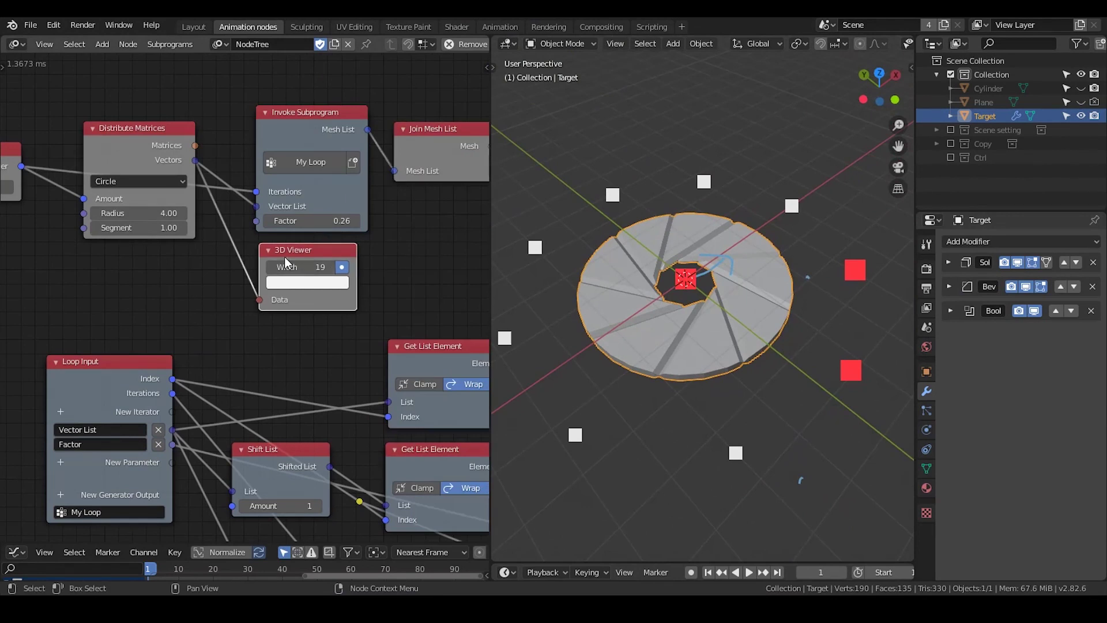
key("x")
middle_click_drag(381, 383, 191, 287)
middle_click_drag(361, 342, 171, 295)
scroll(172, 300, "down", 3)
middle_click_drag(337, 306, 240, 292)
left_click(377, 210)
key("x")
- Set the My Loop subprogram's Factor to 0.20 and inspect the blades around the iris opening
middle_click_drag(99, 160, 390, 281)
mouse_move(160, 238)
left_mouse_down()
mouse_move(145, 239)
mouse_move(188, 239)
mouse_move(155, 241)
mouse_move(185, 241)
mouse_move(170, 241)
left_mouse_up()
scroll(578, 327, "up", 3)
middle_click_drag(578, 328, 734, 315)
middle_click_drag(631, 305, 618, 425)
scroll(623, 420, "down", 2)
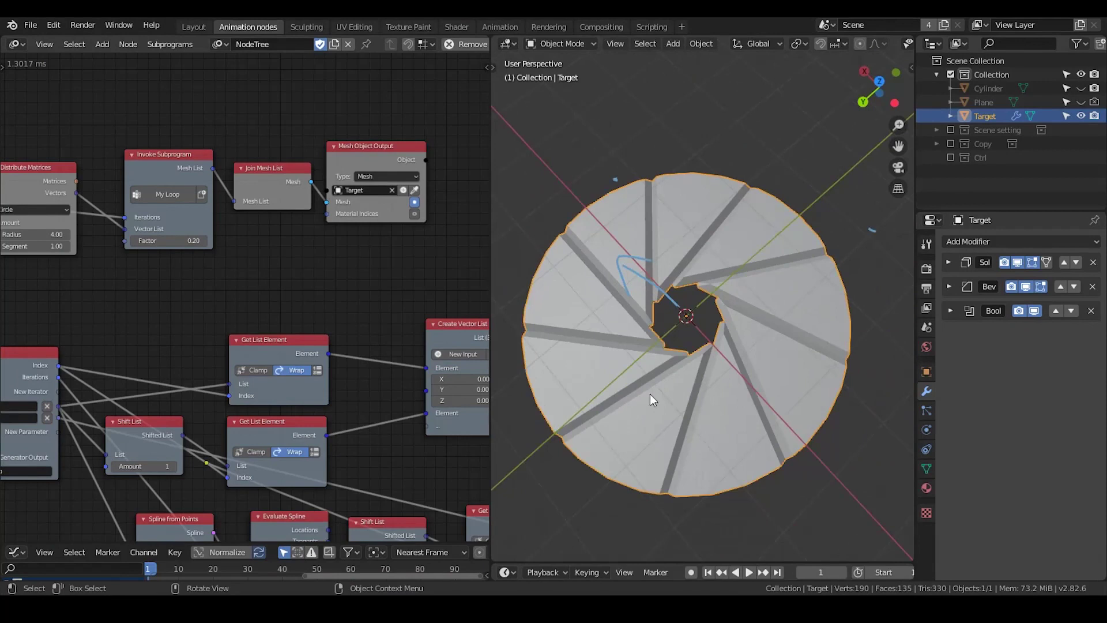
left_click(949, 287)
left_click(950, 287)
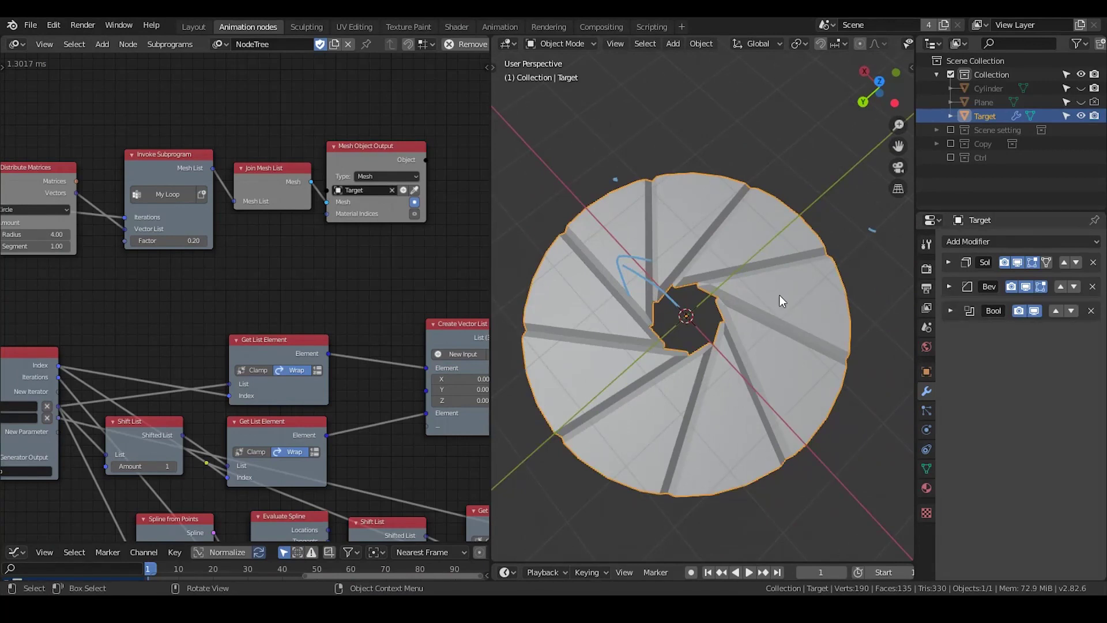